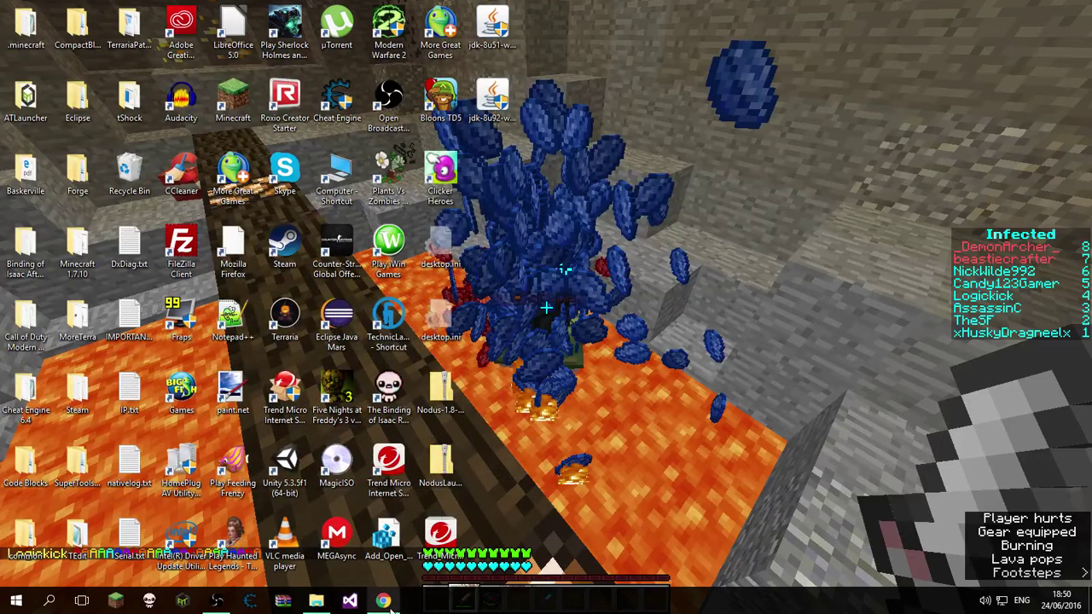
Restore Chrome and switch to the Pixel Format Not Accelerated help page tab
{"action": "mouse_move", "coordinate": [394, 602]}
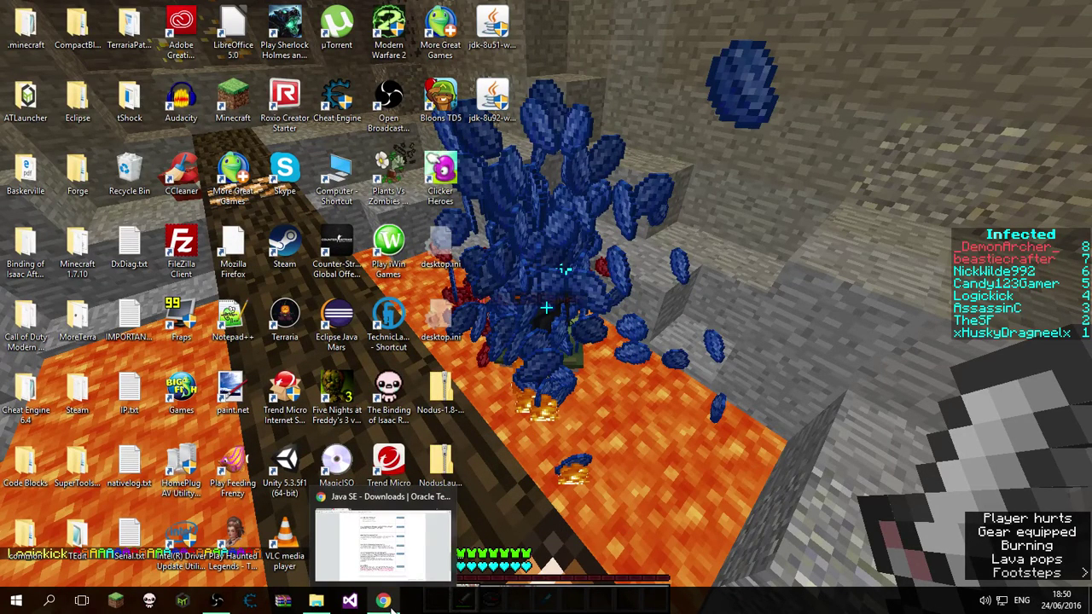
{"action": "left_click", "coordinate": [388, 602]}
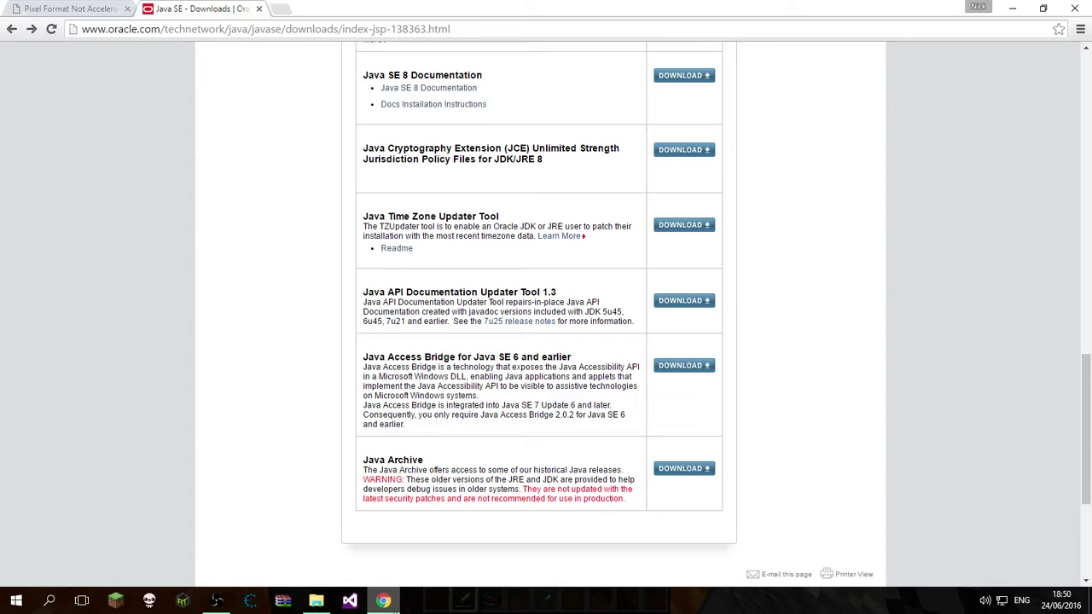
{"action": "left_click", "coordinate": [70, 8]}
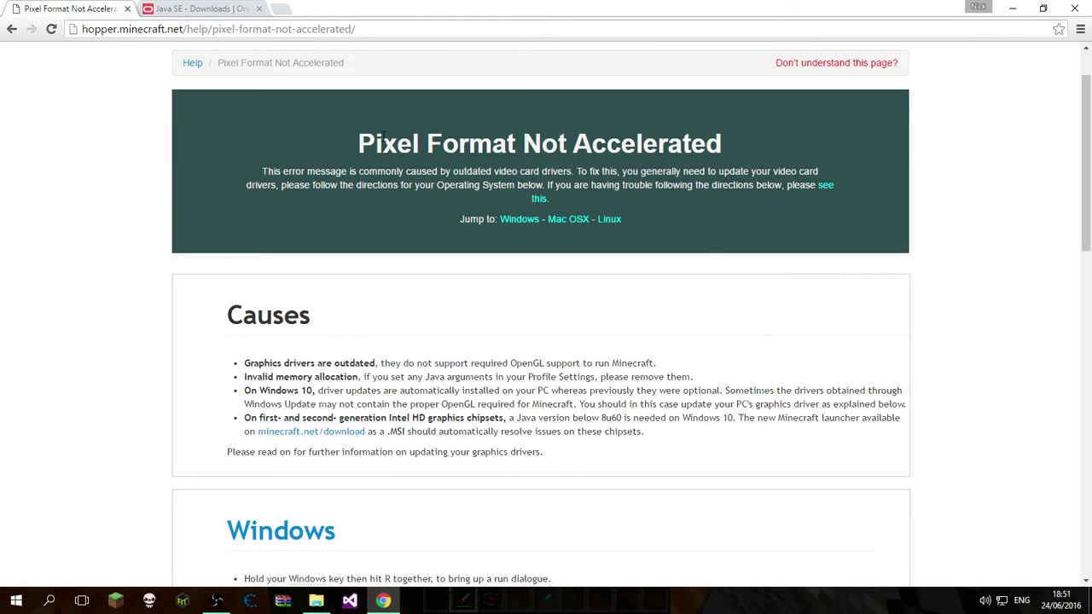
{"action": "left_click_drag", "start_coordinate": [383, 136], "coordinate": [759, 146]}
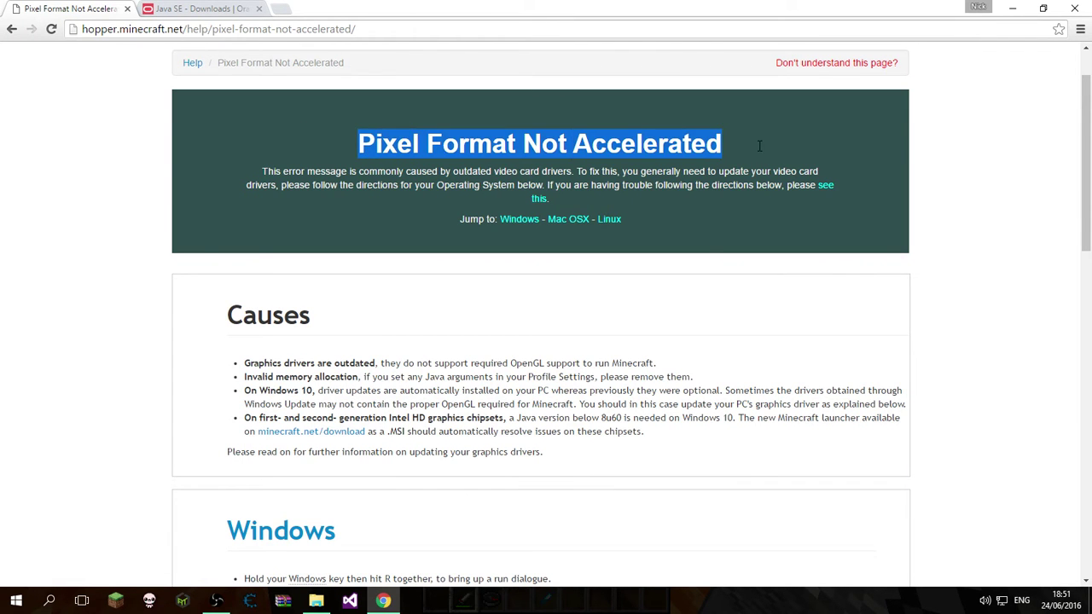
{"action": "left_click", "coordinate": [760, 148]}
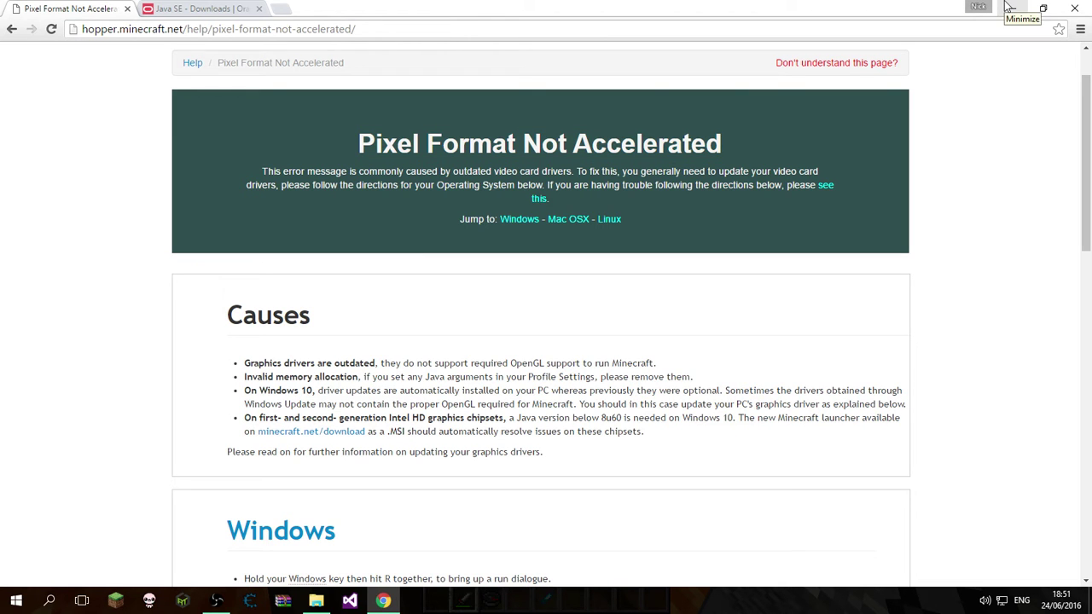
Scroll to the Causes section, note the Windows 10 cause, and open the Start menu
{"action": "scroll", "coordinate": [961, 128], "scroll_direction": "down", "scroll_amount": 1}
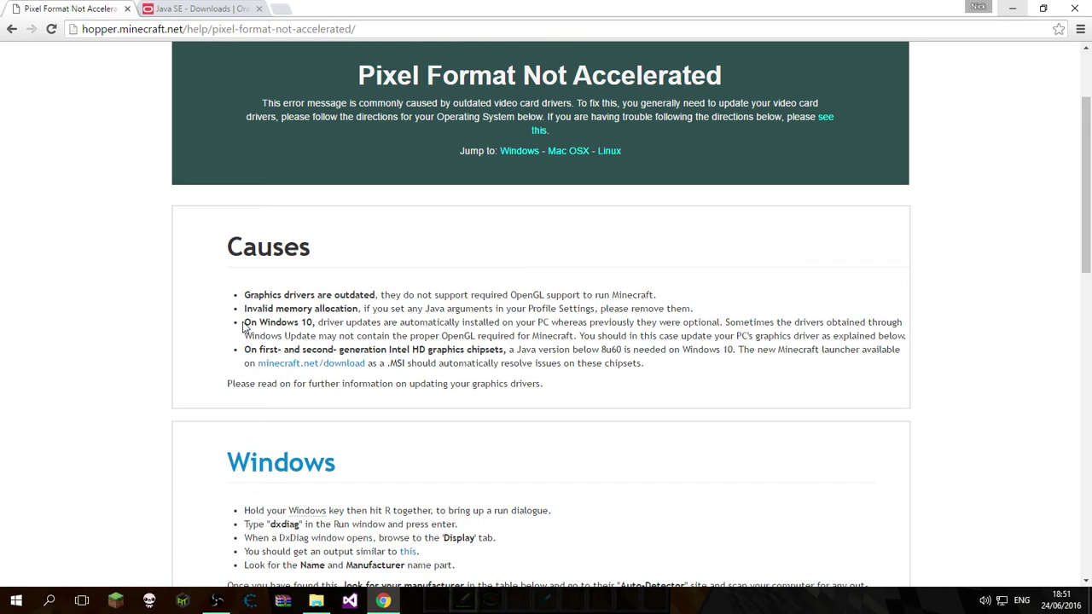
{"action": "left_click_drag", "start_coordinate": [245, 322], "coordinate": [314, 320]}
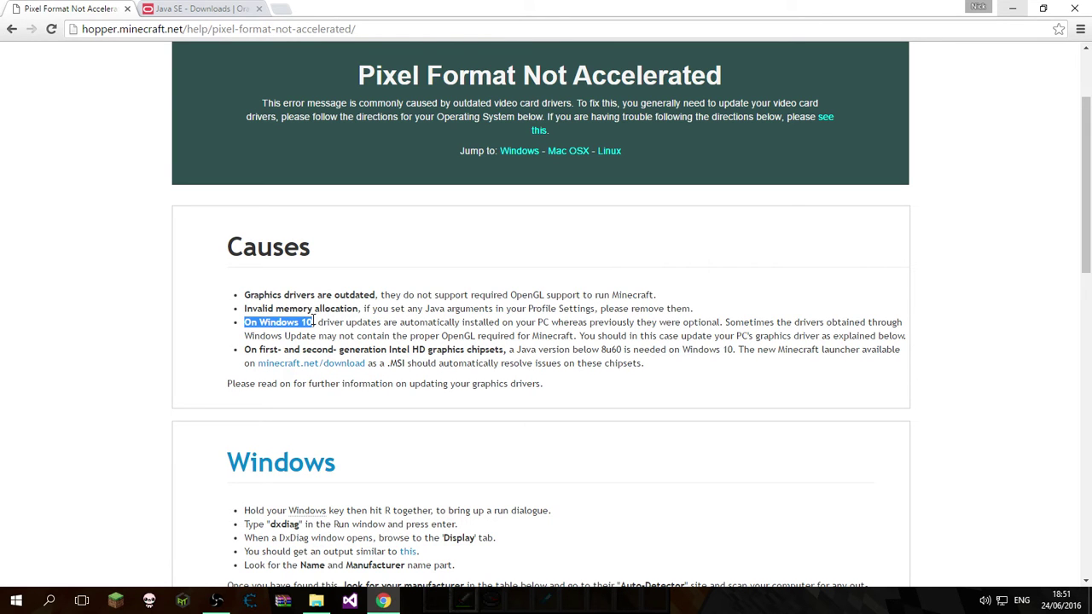
{"action": "left_click", "coordinate": [15, 600]}
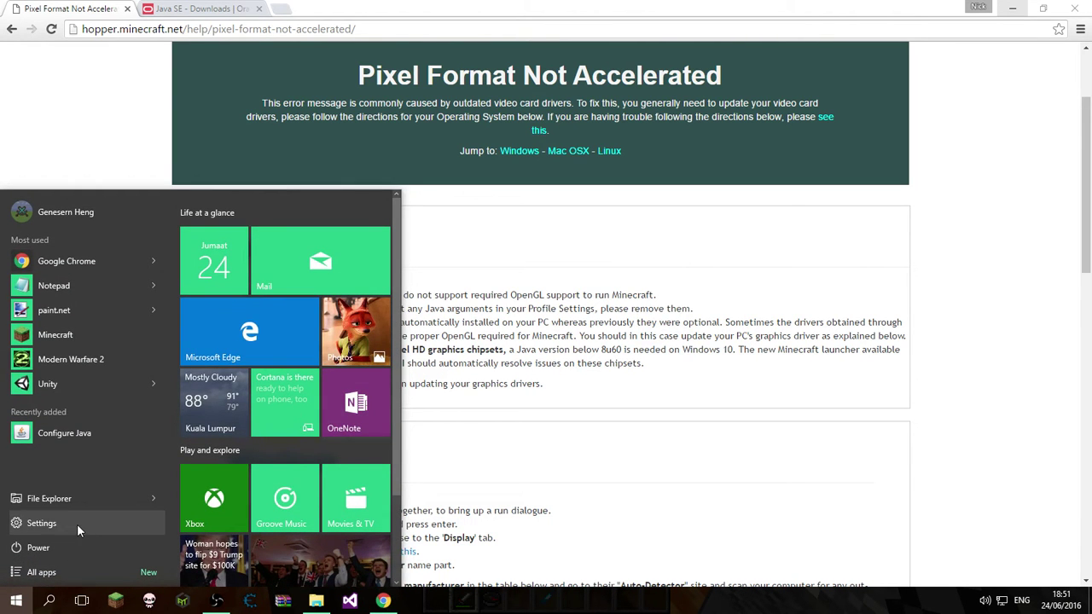
Open Windows Settings and look through Update & security before returning to the categories
{"action": "left_click", "coordinate": [41, 523]}
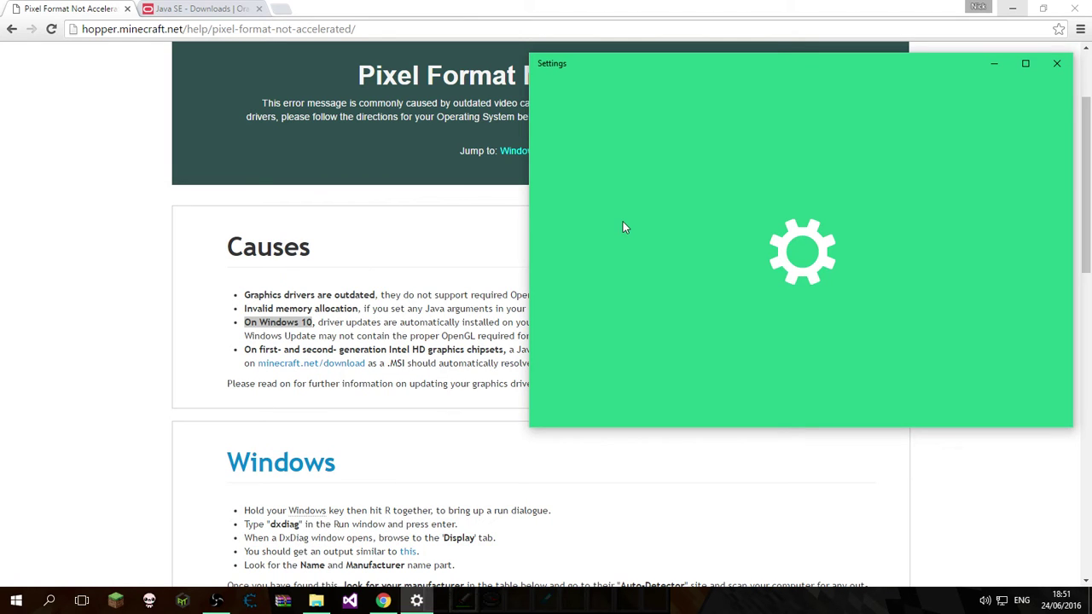
{"action": "scroll", "coordinate": [722, 184], "scroll_direction": "down", "scroll_amount": 3}
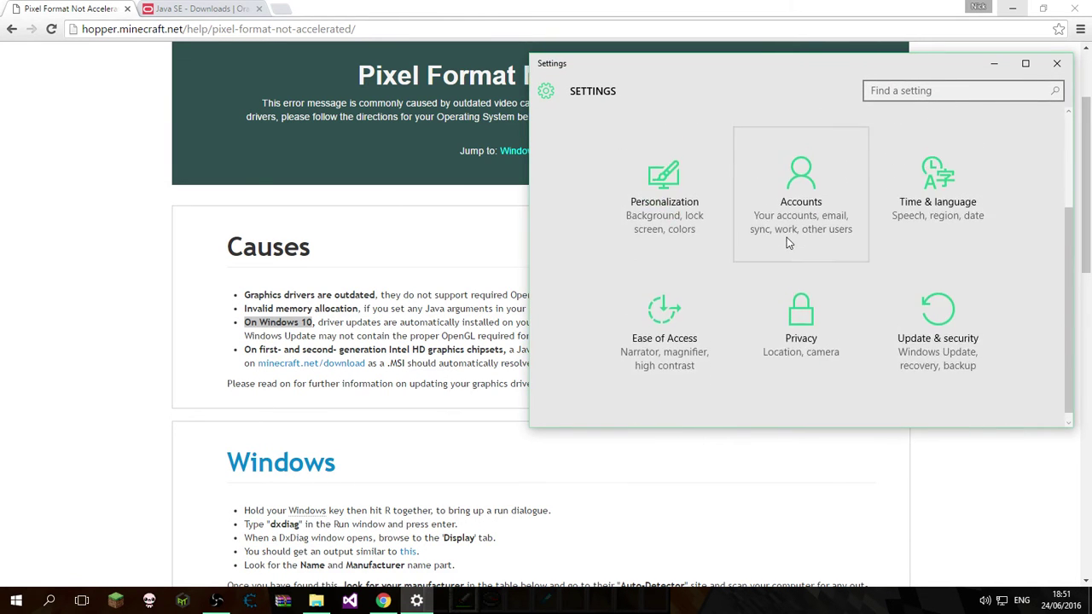
{"action": "scroll", "coordinate": [787, 237], "scroll_direction": "up", "scroll_amount": 2}
{"action": "scroll", "coordinate": [853, 256], "scroll_direction": "down", "scroll_amount": 3}
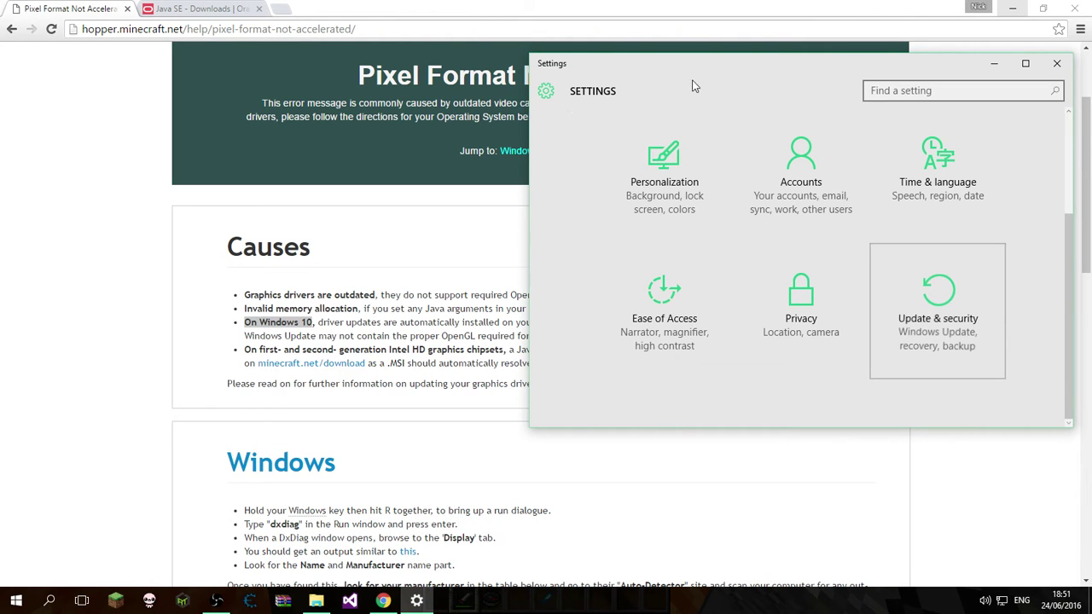
{"action": "key", "text": "Return"}
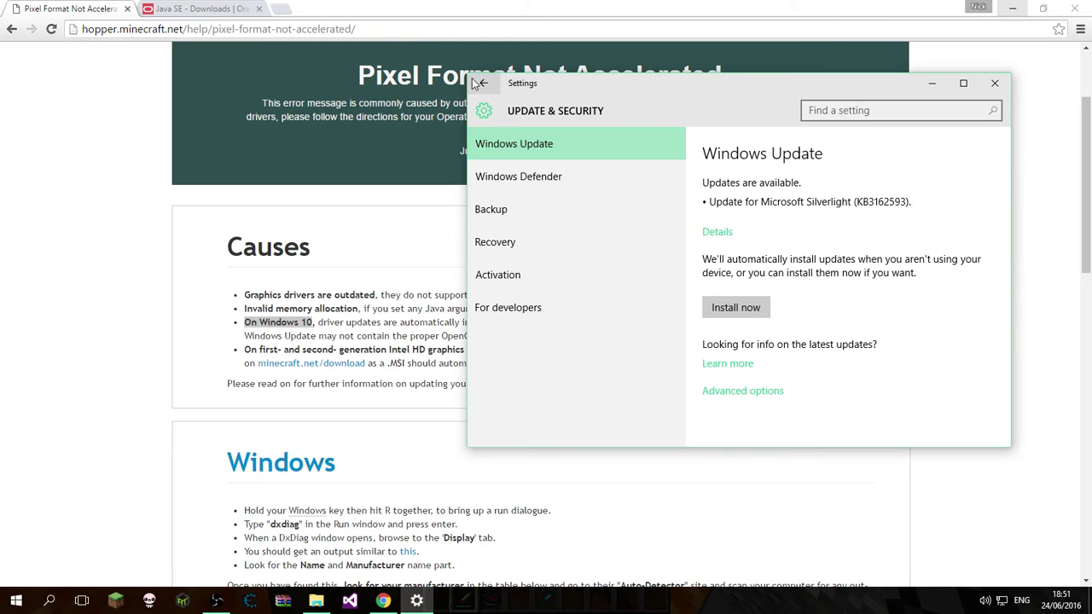
{"action": "left_click", "coordinate": [482, 82]}
Check System > About for Windows 10 Pro 64-bit, then close Settings
{"action": "key", "text": "Return"}
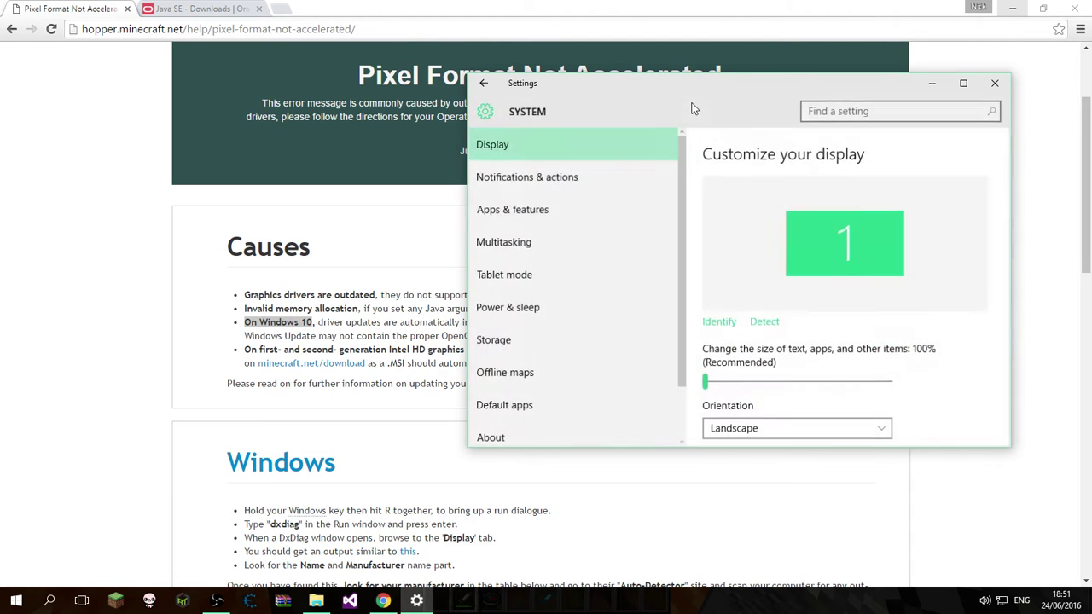
{"action": "scroll", "coordinate": [865, 263], "scroll_direction": "down", "scroll_amount": 3}
{"action": "scroll", "coordinate": [649, 252], "scroll_direction": "down", "scroll_amount": 2}
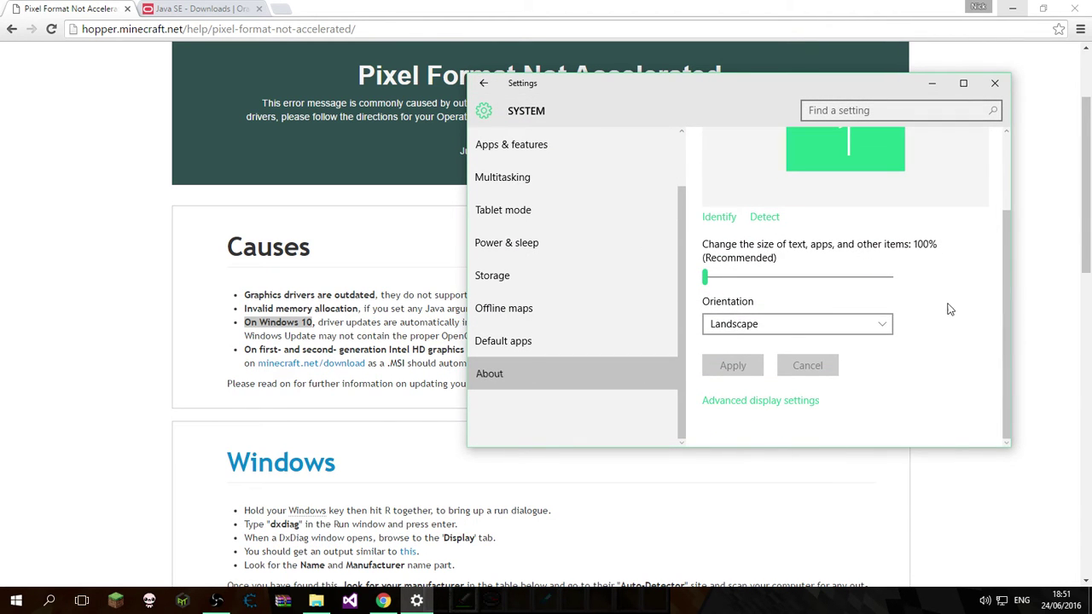
{"action": "scroll", "coordinate": [947, 269], "scroll_direction": "down", "scroll_amount": 3}
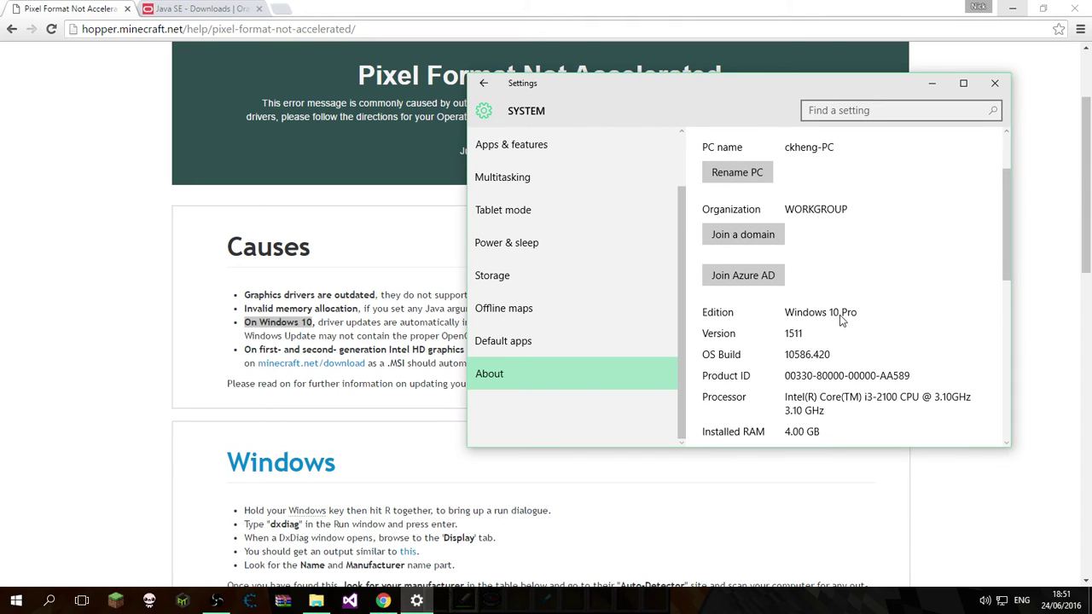
{"action": "scroll", "coordinate": [843, 319], "scroll_direction": "down", "scroll_amount": 5}
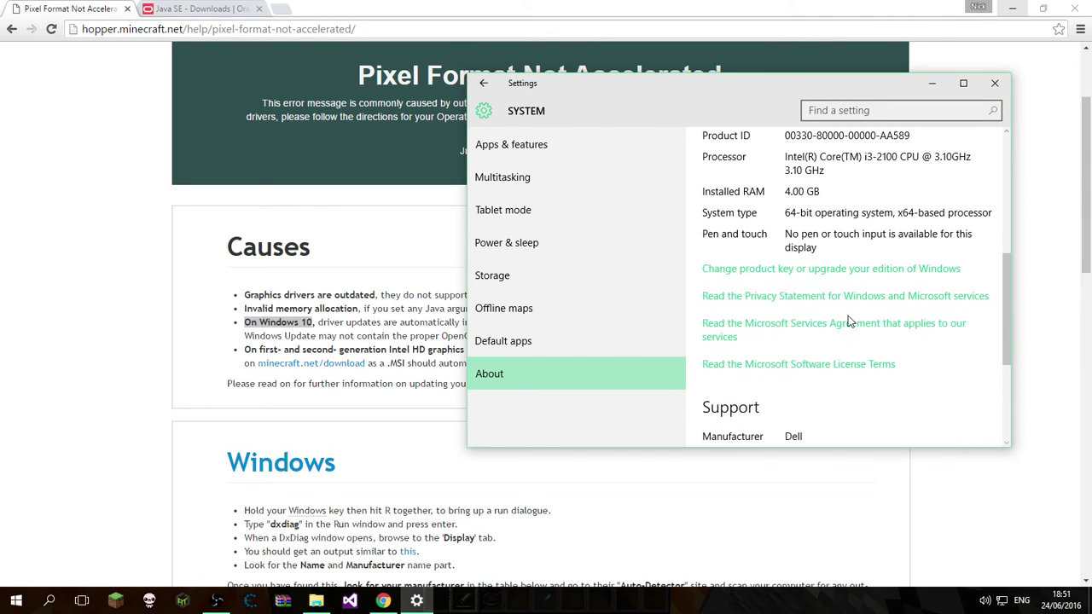
{"action": "left_click", "coordinate": [995, 83]}
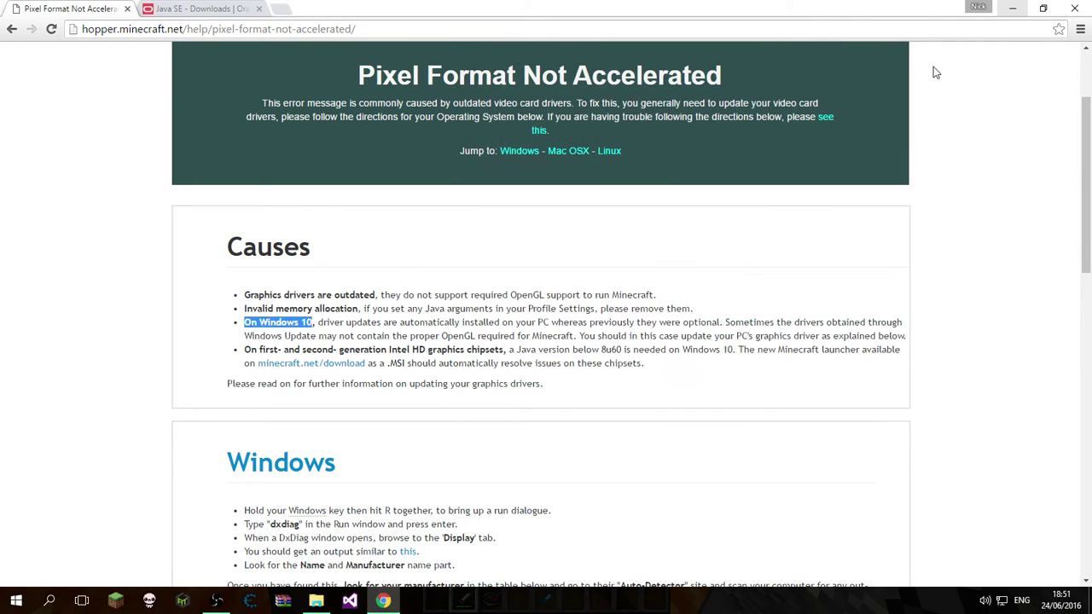
Minimize Chrome to reveal the desktop
{"action": "left_click", "coordinate": [1012, 8]}
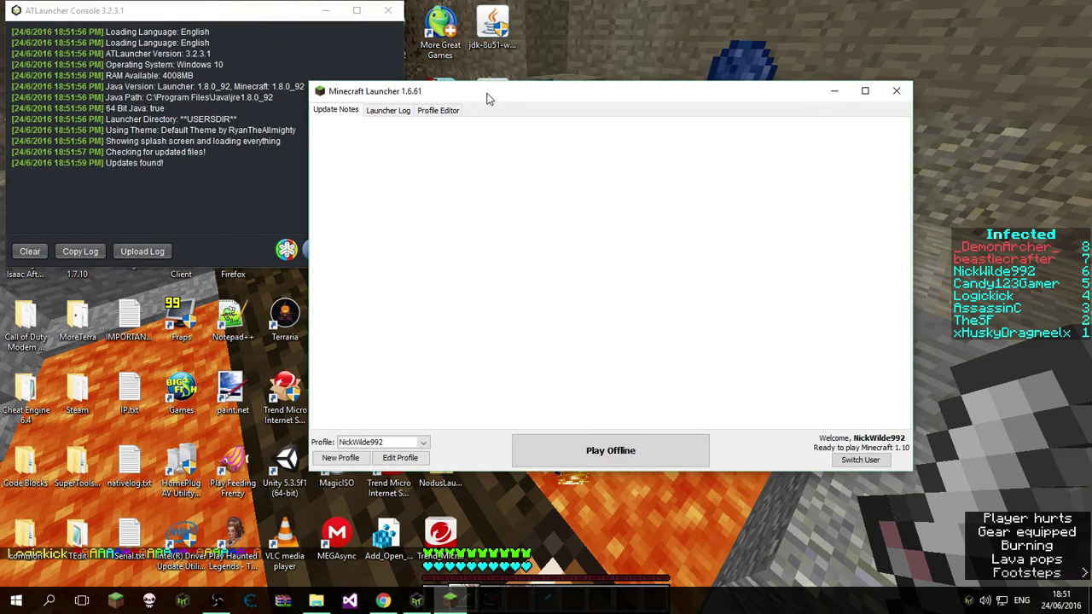
Switch the launcher profile to release 1.10.2, save it, and launch Minecraft
{"action": "left_click", "coordinate": [400, 458]}
{"action": "left_click", "coordinate": [504, 334]}
{"action": "left_click", "coordinate": [505, 357]}
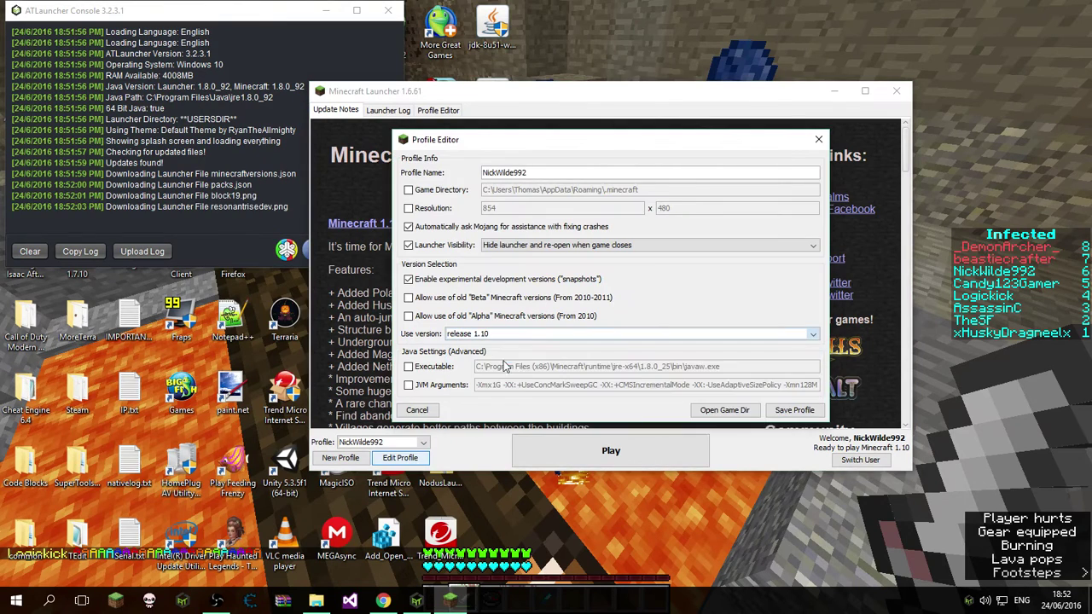
{"action": "left_click", "coordinate": [792, 411]}
{"action": "left_click", "coordinate": [656, 456]}
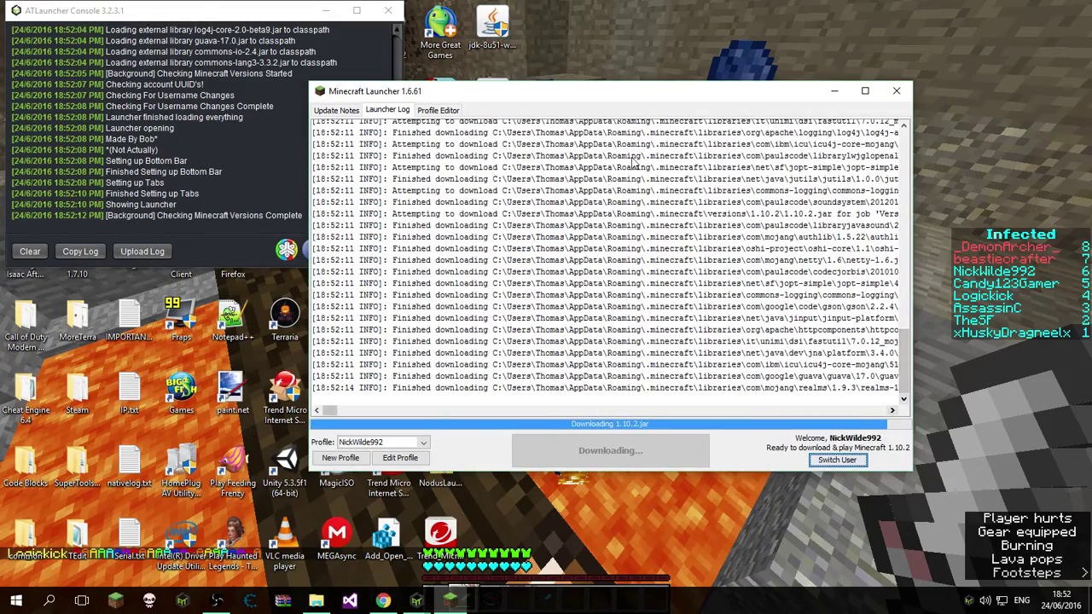
{"action": "left_click_drag", "start_coordinate": [512, 95], "coordinate": [468, 101]}
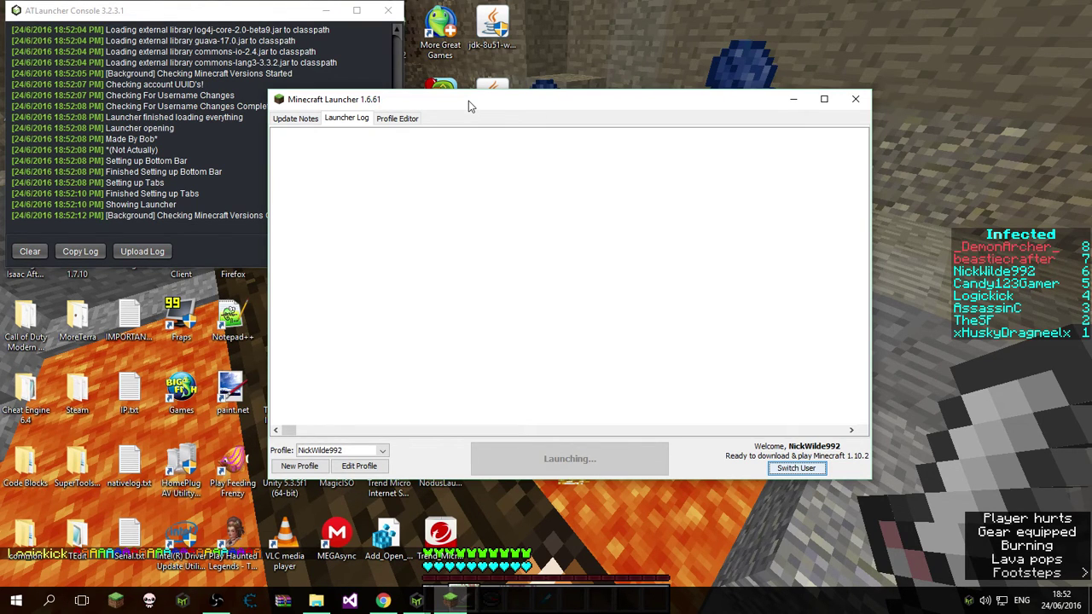
Launch the Bevo's Tech Pack instance, declining the available update
{"action": "scroll", "coordinate": [767, 243], "scroll_direction": "down", "scroll_amount": 6}
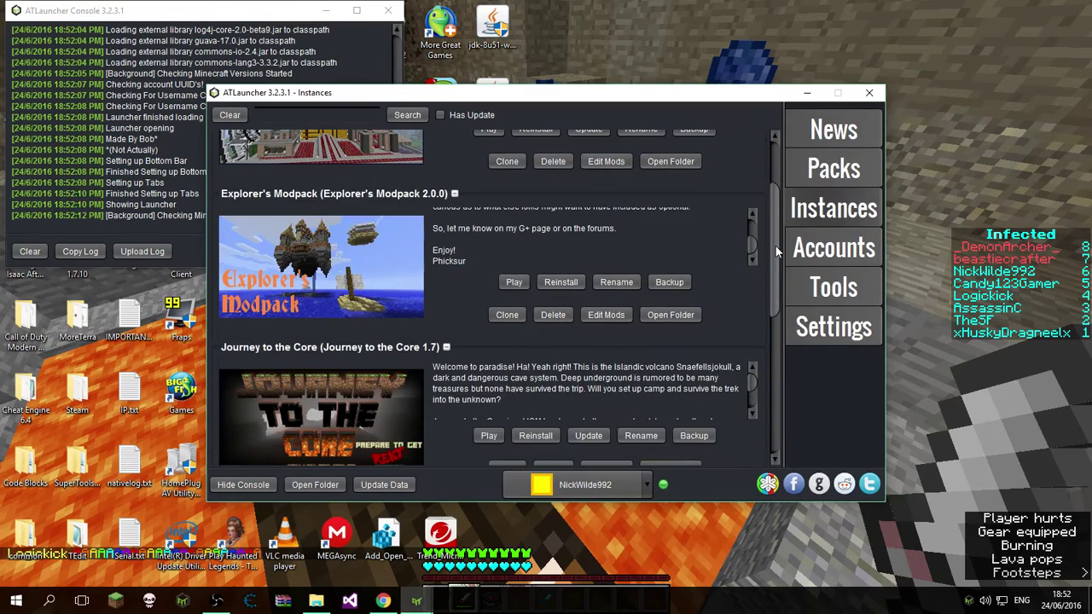
{"action": "scroll", "coordinate": [776, 250], "scroll_direction": "down", "scroll_amount": 3}
{"action": "scroll", "coordinate": [777, 250], "scroll_direction": "up", "scroll_amount": 6}
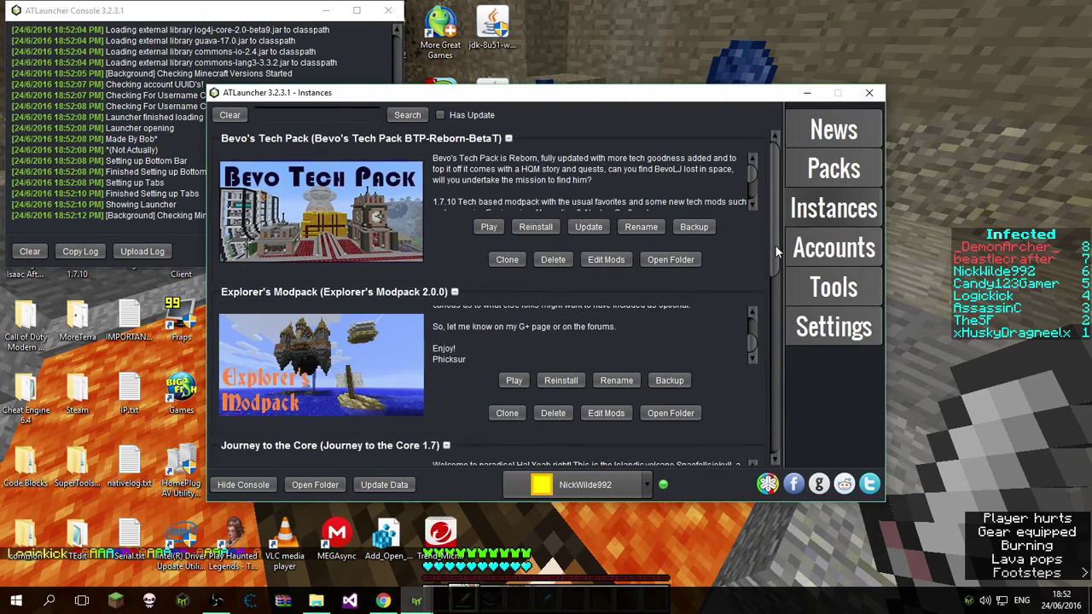
{"action": "left_click", "coordinate": [487, 226]}
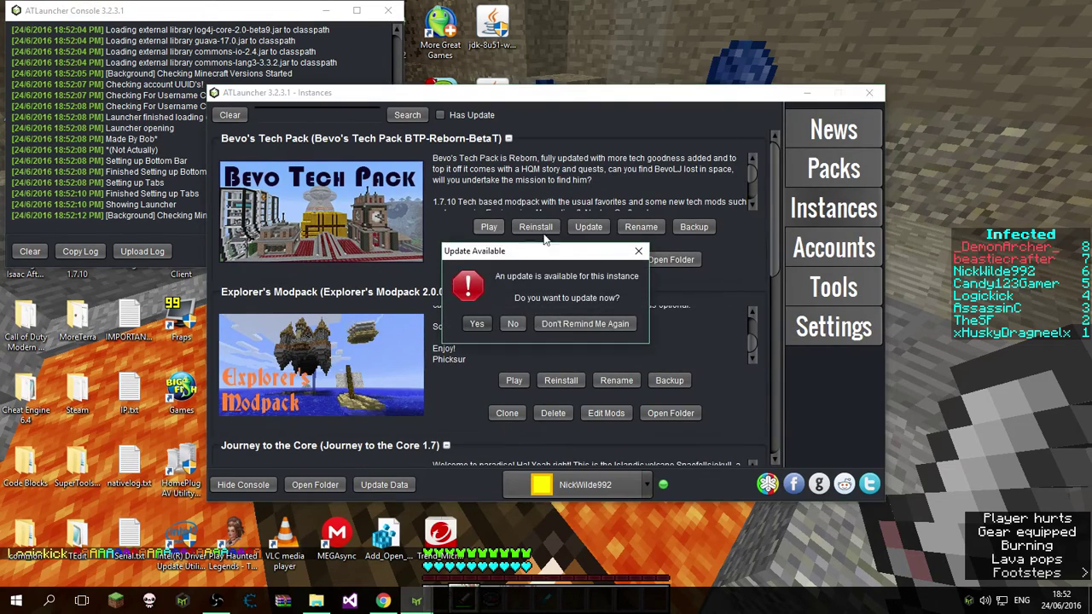
{"action": "left_click", "coordinate": [517, 322]}
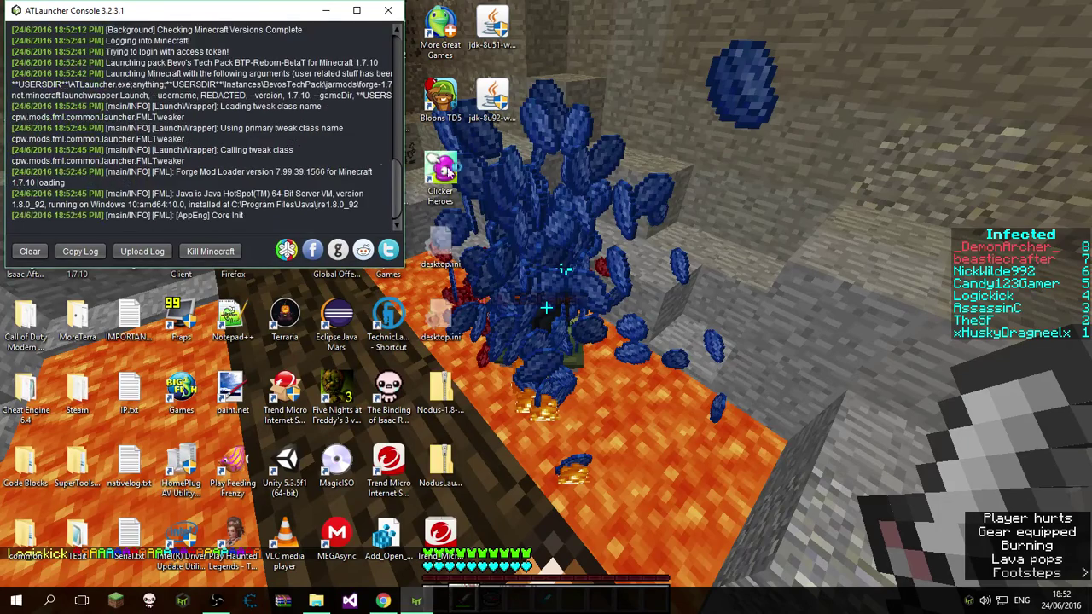
Maximize the console, find the 'Pixel format not accelerated' error in the log, then close it
{"action": "left_click", "coordinate": [359, 11]}
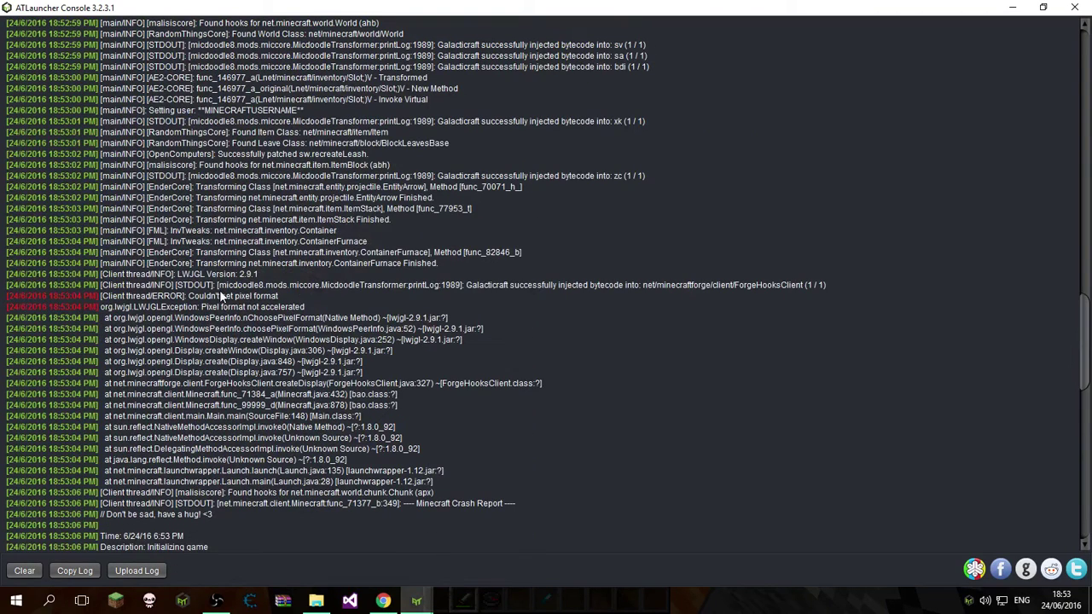
{"action": "left_click_drag", "start_coordinate": [205, 307], "coordinate": [305, 314]}
{"action": "left_click_drag", "start_coordinate": [214, 312], "coordinate": [305, 310]}
{"action": "left_click", "coordinate": [305, 313]}
{"action": "left_click", "coordinate": [1074, 7]}
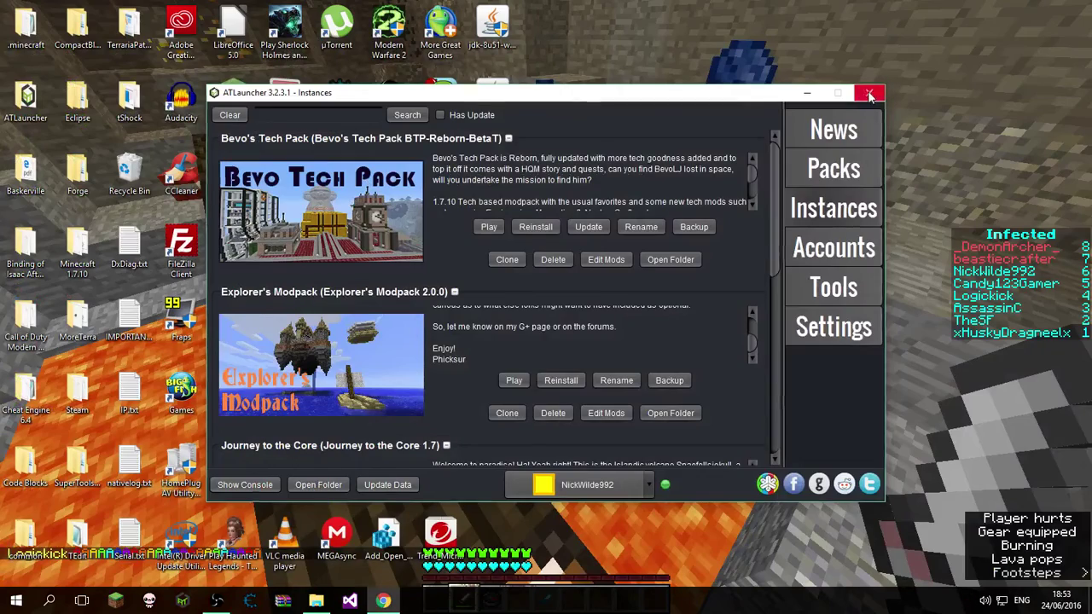
Close ATLauncher, briefly revisit the help page in Chrome, then minimize Chrome
{"action": "left_click", "coordinate": [870, 95]}
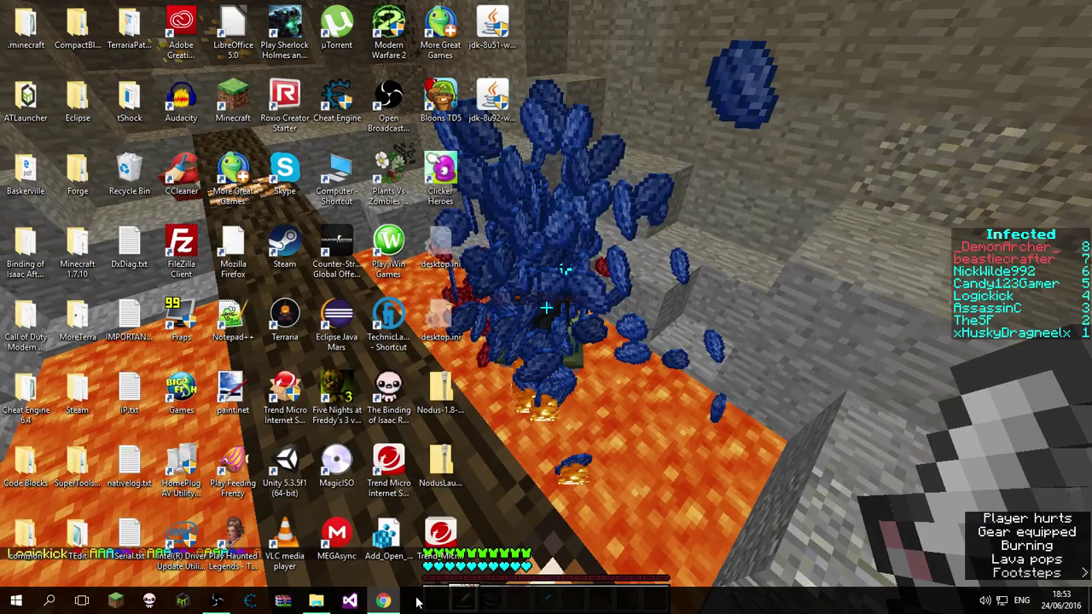
{"action": "left_click", "coordinate": [383, 601]}
{"action": "left_click", "coordinate": [528, 341]}
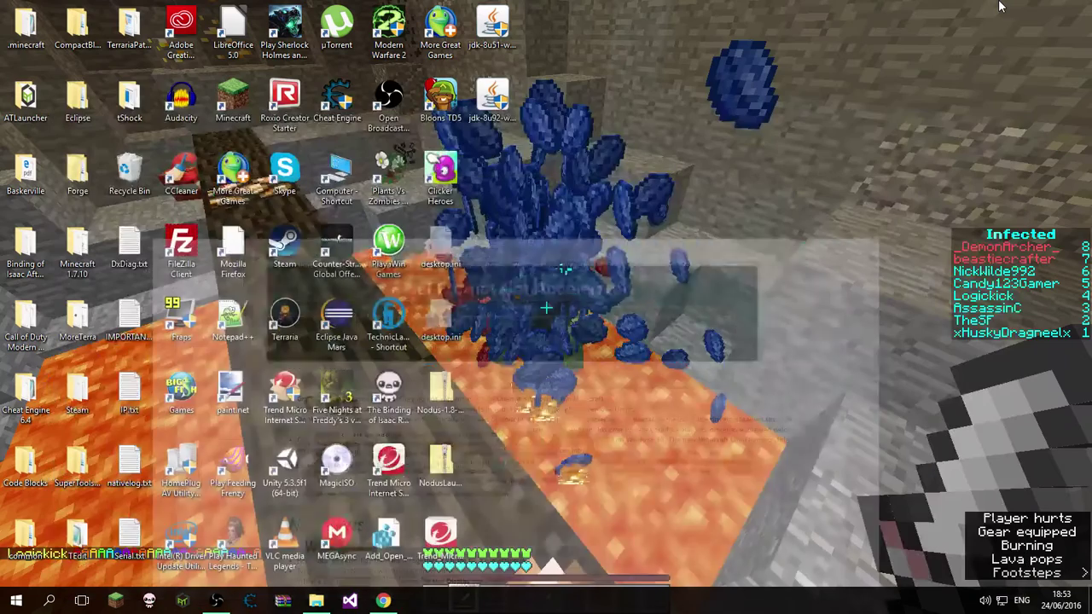
{"action": "left_click", "coordinate": [1012, 7]}
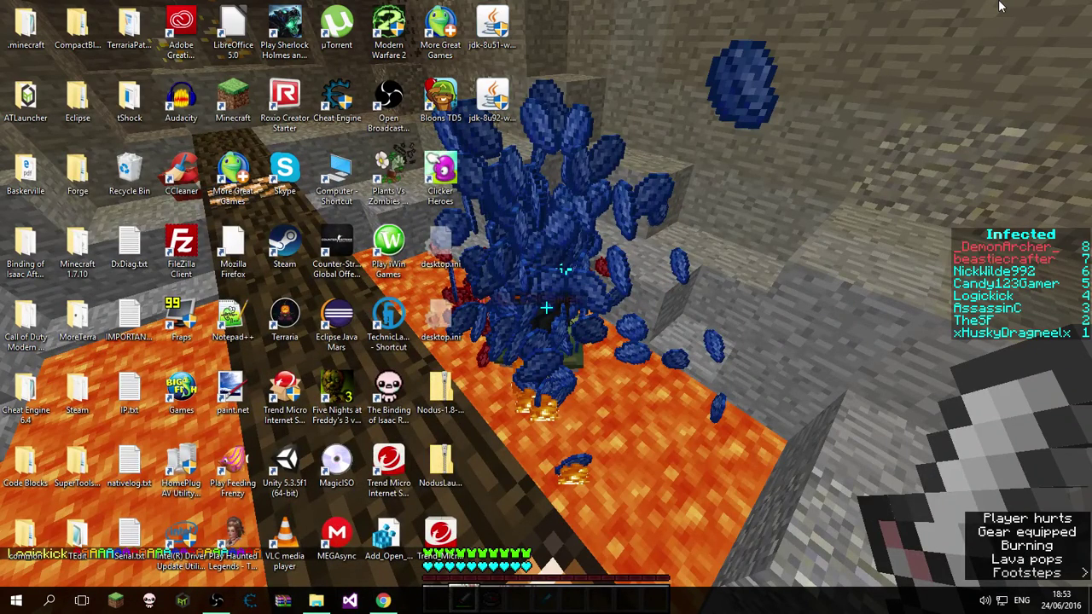
Open the Run dialog, centre it on screen, and enter dxdiag as the command
{"action": "key", "text": "super+r"}
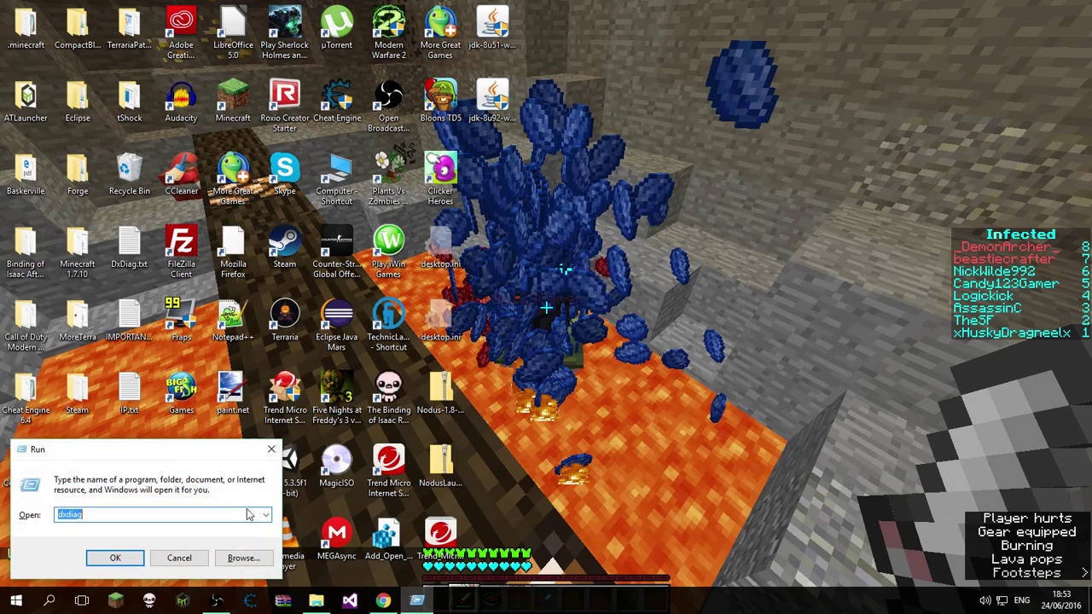
{"action": "left_click_drag", "start_coordinate": [242, 457], "coordinate": [617, 244]}
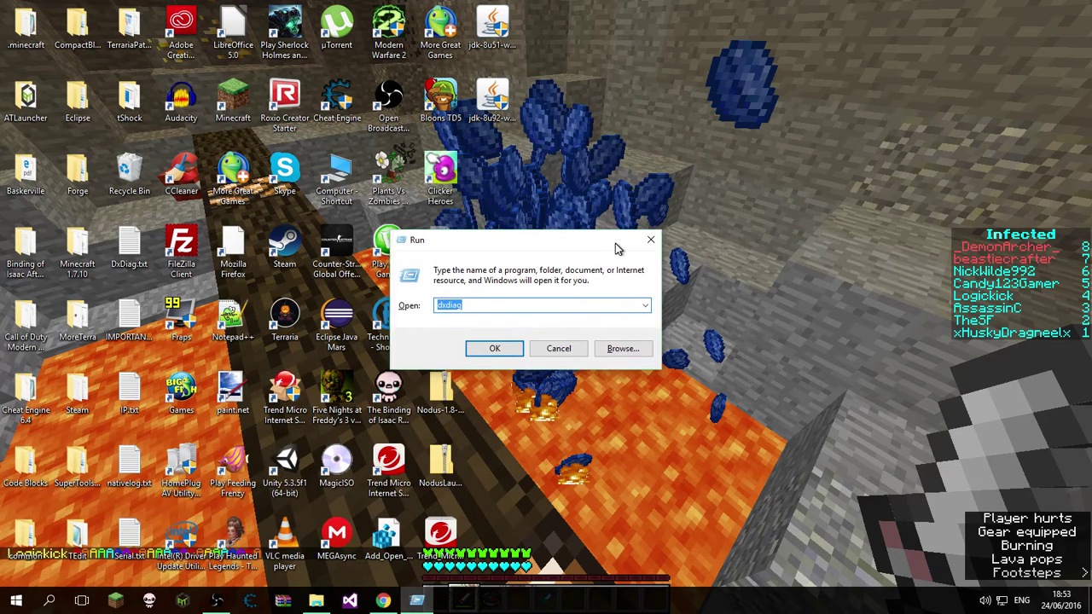
{"action": "double_click", "coordinate": [500, 307]}
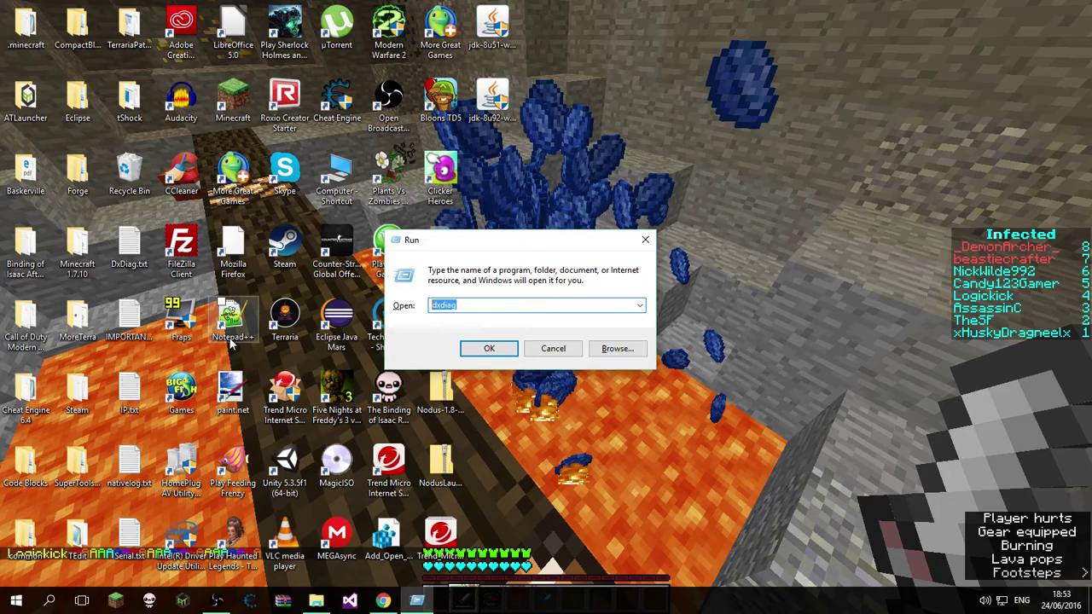
{"action": "type", "text": "dxdiag"}
Run dxdiag, view the Display tab's Intel HD Graphics details, then return to Chrome
{"action": "left_click", "coordinate": [491, 349]}
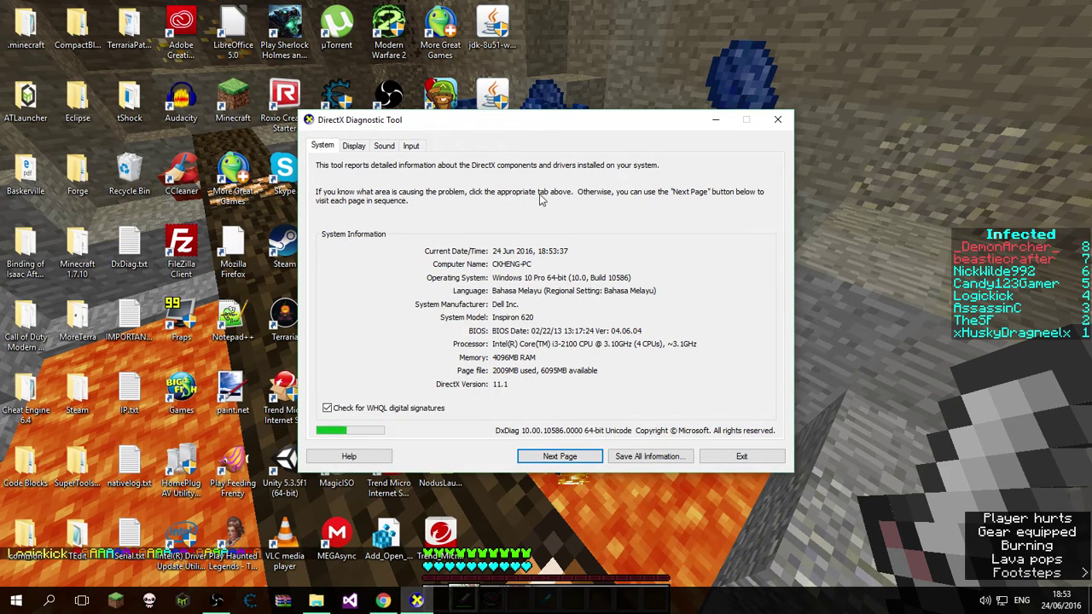
{"action": "left_click", "coordinate": [354, 147]}
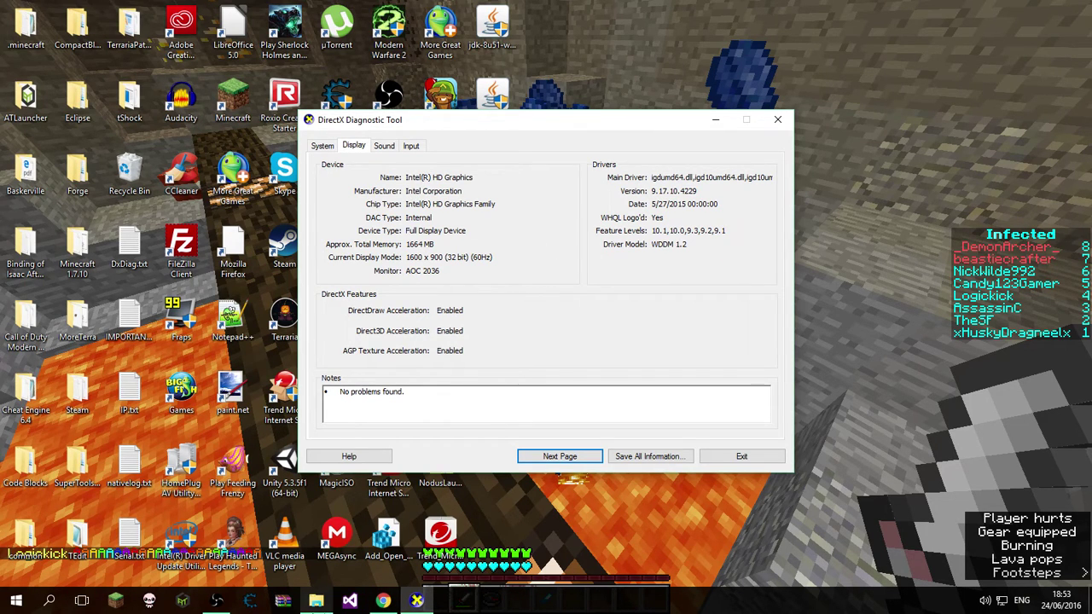
{"action": "left_click", "coordinate": [385, 604]}
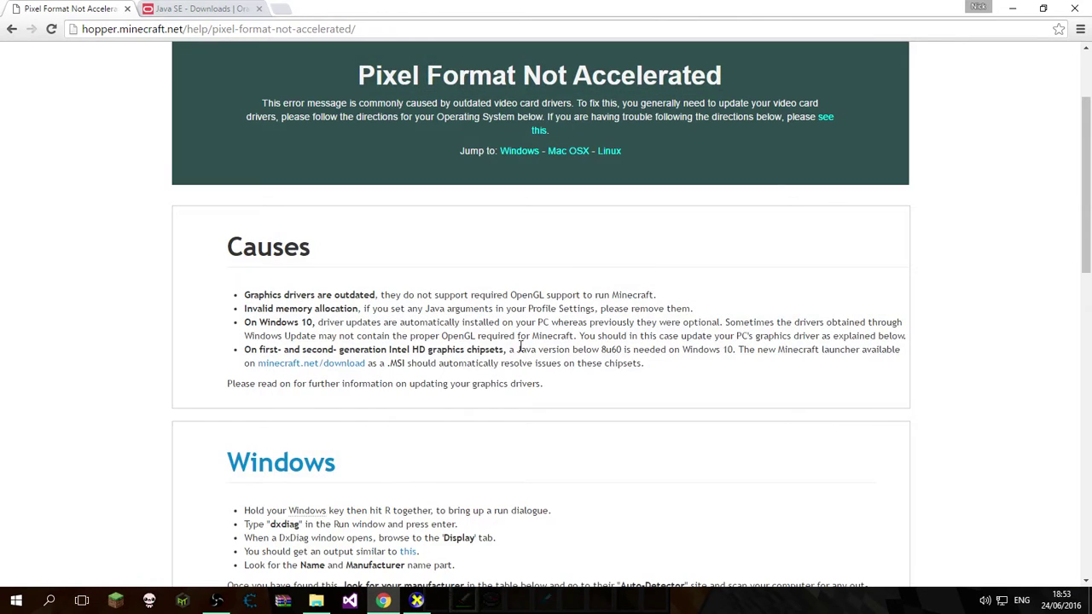
Read the help page's notes on the new launcher, the minecraft.net/download installer, and automatic fixes
{"action": "scroll", "coordinate": [341, 299], "scroll_direction": "down", "scroll_amount": 1}
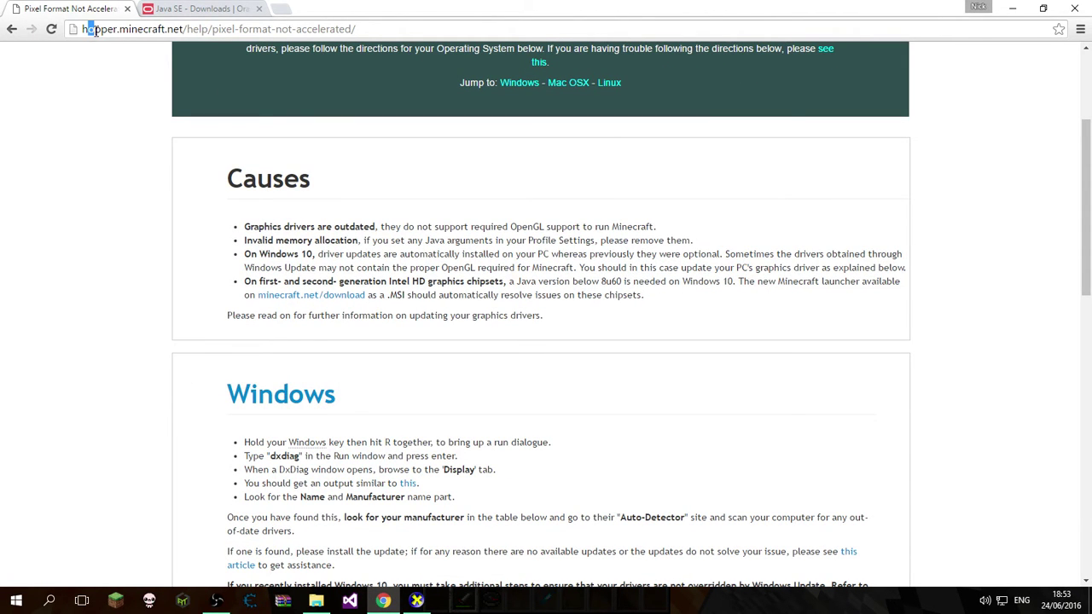
{"action": "left_click", "coordinate": [94, 29]}
{"action": "left_click", "coordinate": [411, 29]}
{"action": "left_click_drag", "start_coordinate": [738, 280], "coordinate": [915, 285]}
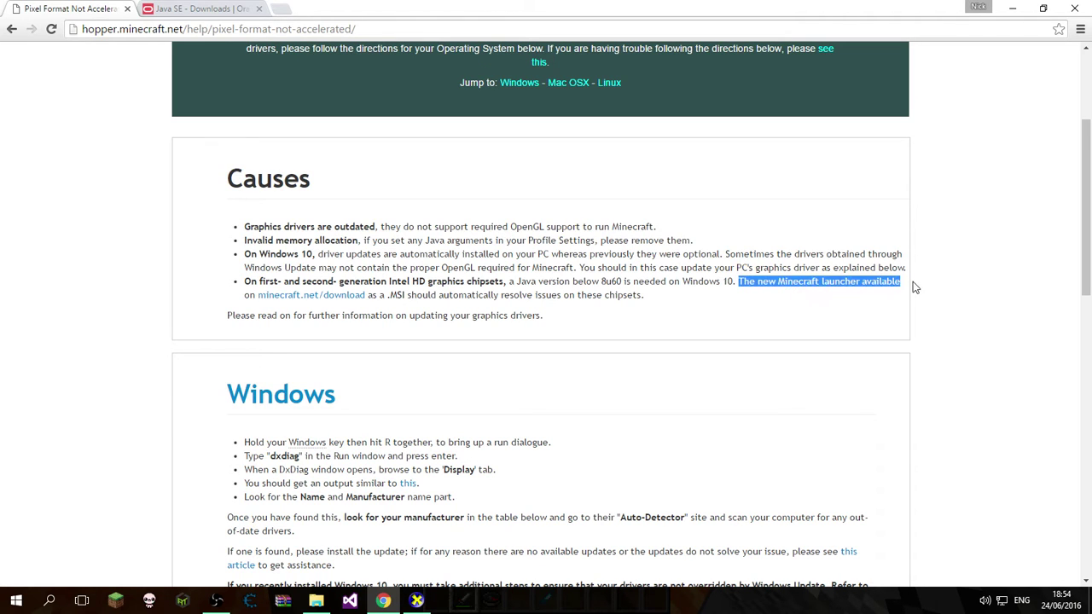
{"action": "left_click", "coordinate": [914, 285]}
{"action": "left_click_drag", "start_coordinate": [246, 296], "coordinate": [500, 297]}
{"action": "left_click", "coordinate": [469, 311]}
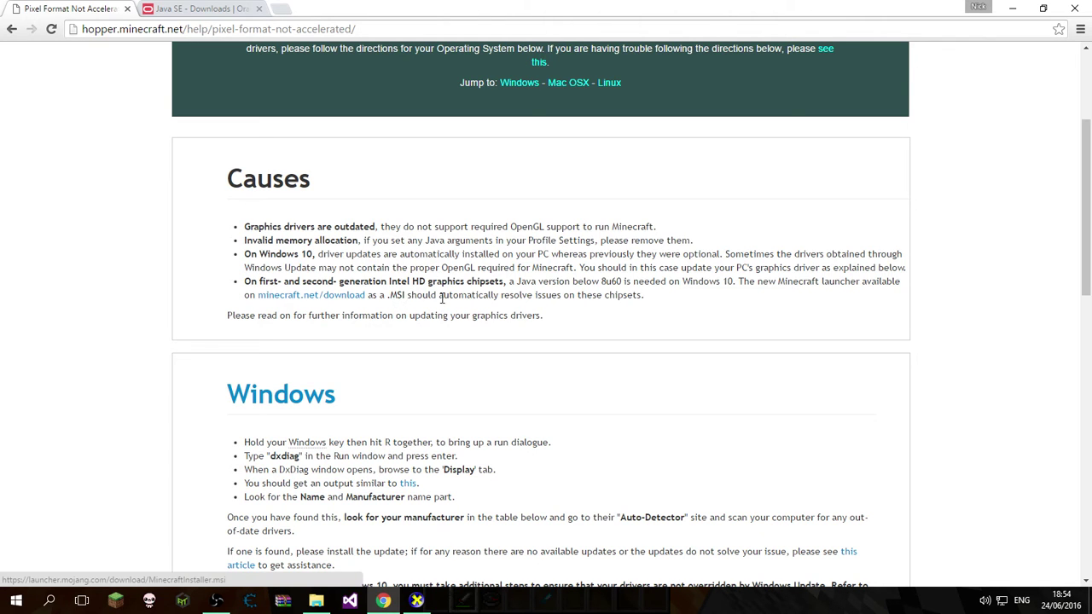
{"action": "scroll", "coordinate": [404, 300], "scroll_direction": "down", "scroll_amount": 2}
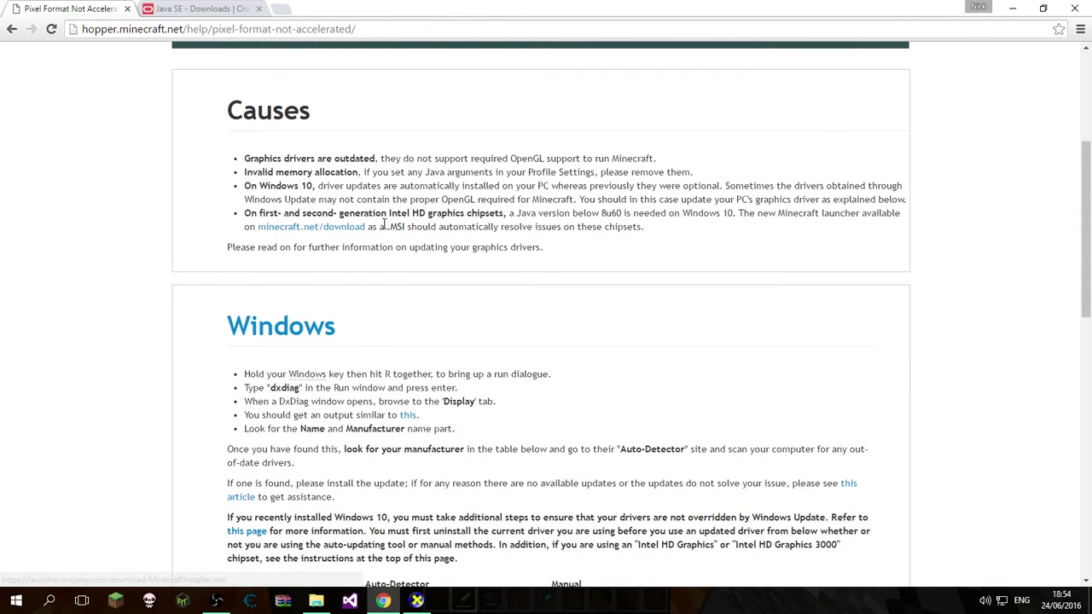
{"action": "left_click_drag", "start_coordinate": [439, 227], "coordinate": [570, 227]}
{"action": "left_click", "coordinate": [569, 227]}
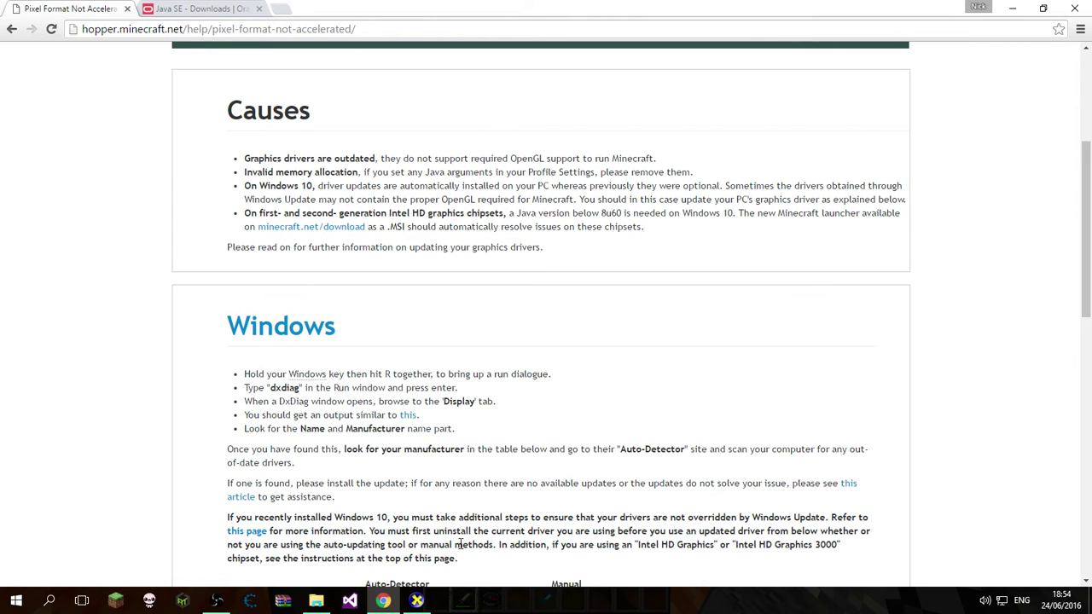
Review the memory, Windows 10 and Intel HD Java version causes, then minimize Chrome to reveal dxdiag
{"action": "scroll", "coordinate": [461, 544], "scroll_direction": "up", "scroll_amount": 2}
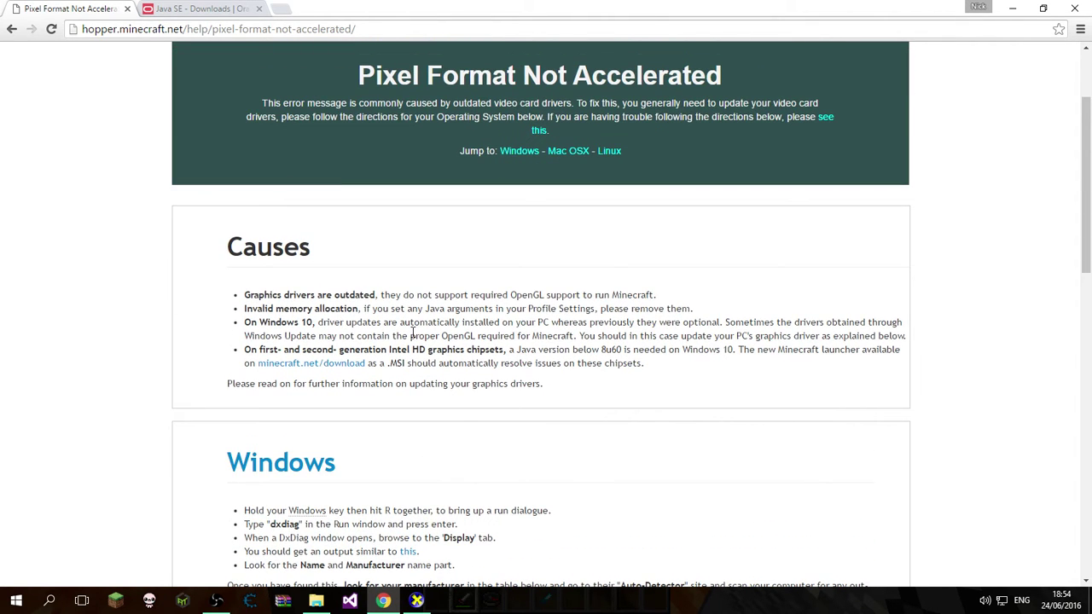
{"action": "left_click_drag", "start_coordinate": [246, 319], "coordinate": [608, 323]}
{"action": "left_click", "coordinate": [489, 338]}
{"action": "left_click_drag", "start_coordinate": [247, 350], "coordinate": [730, 350]}
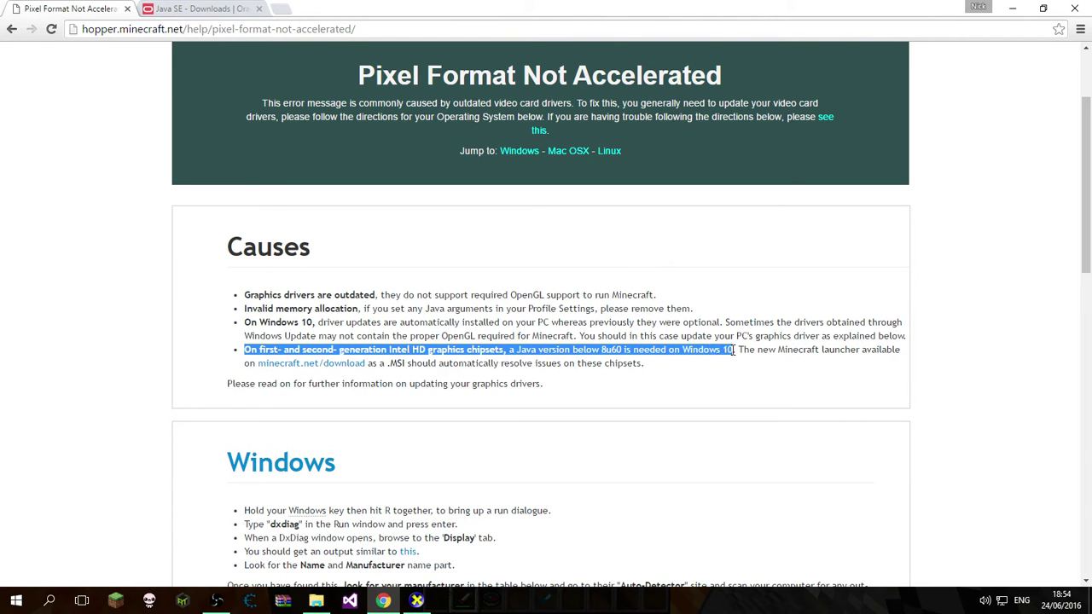
{"action": "left_click", "coordinate": [1013, 8]}
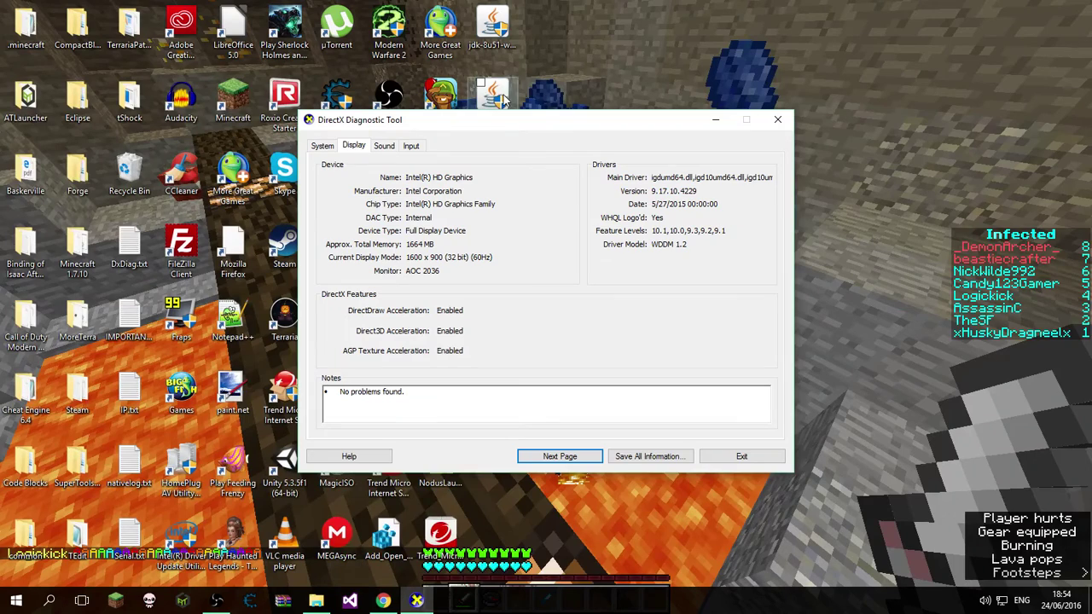
Minimize the DirectX Diagnostic Tool and bring Chrome's Java SE Downloads tab to the front
{"action": "left_click", "coordinate": [717, 120]}
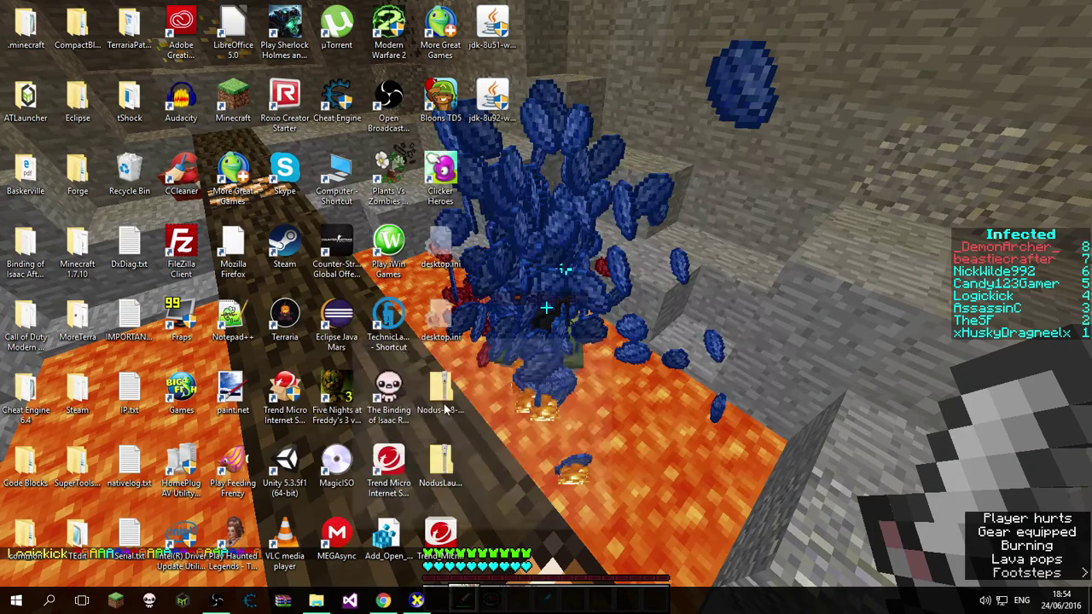
{"action": "left_click", "coordinate": [383, 601]}
{"action": "left_click", "coordinate": [205, 9]}
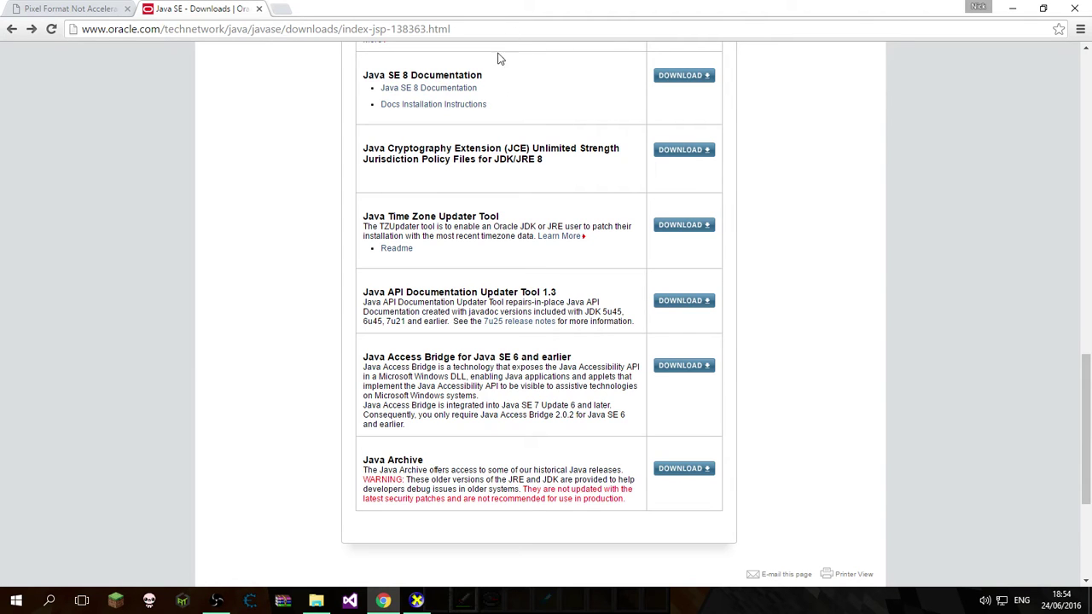
Trim the address to the Java SE Downloads index page and scroll down to Java Archive
{"action": "scroll", "coordinate": [498, 54], "scroll_direction": "up", "scroll_amount": 4}
{"action": "left_click_drag", "start_coordinate": [468, 31], "coordinate": [342, 48]}
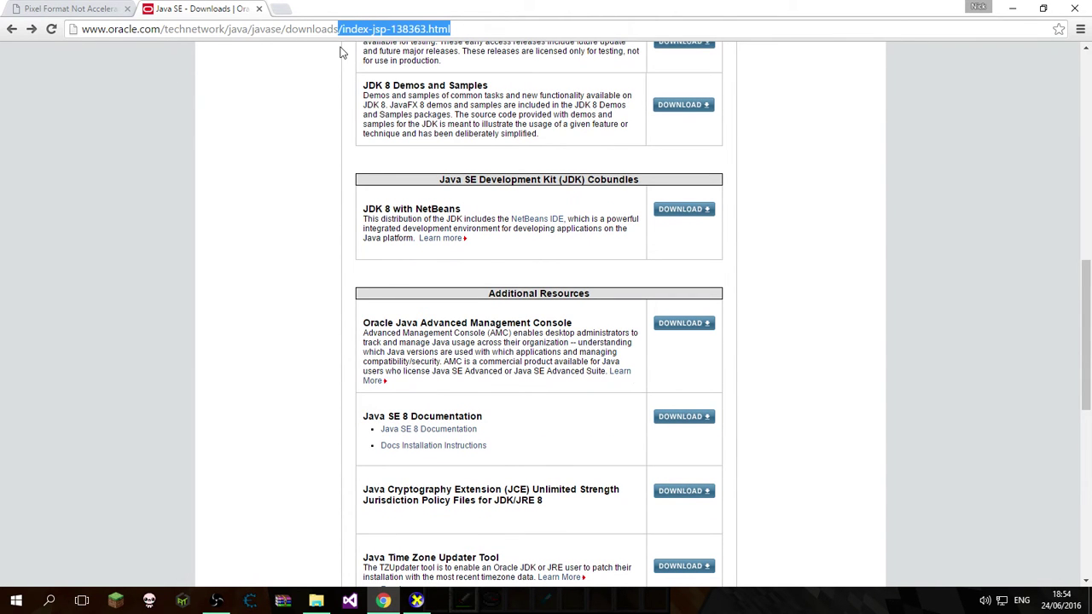
{"action": "key", "text": "BackSpace"}
{"action": "key", "text": "Return"}
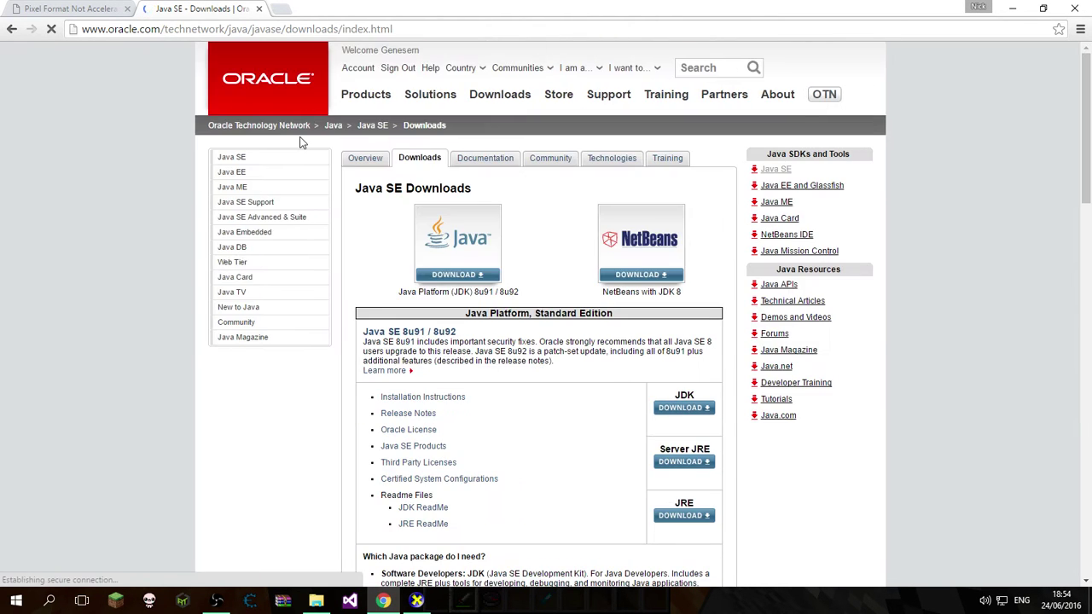
{"action": "scroll", "coordinate": [294, 128], "scroll_direction": "down", "scroll_amount": 1}
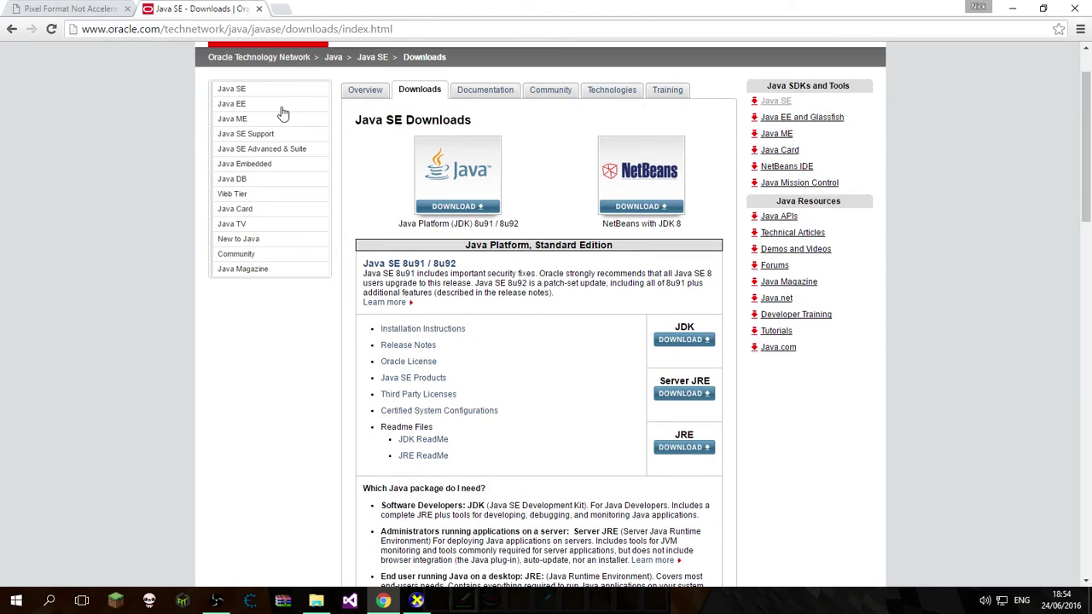
{"action": "scroll", "coordinate": [63, 237], "scroll_direction": "down", "scroll_amount": 8}
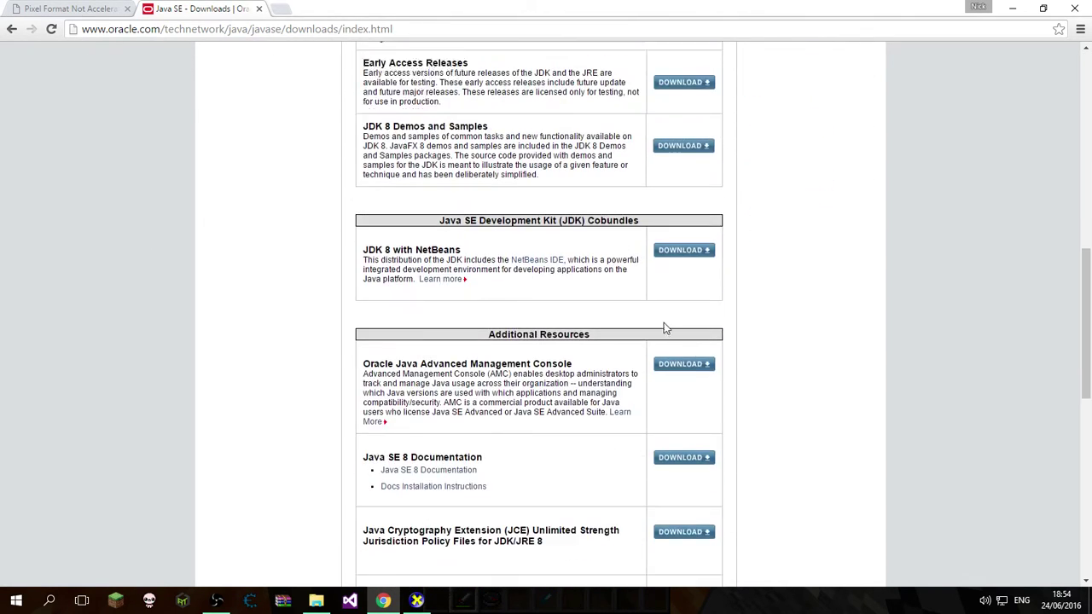
{"action": "scroll", "coordinate": [666, 328], "scroll_direction": "down", "scroll_amount": 5}
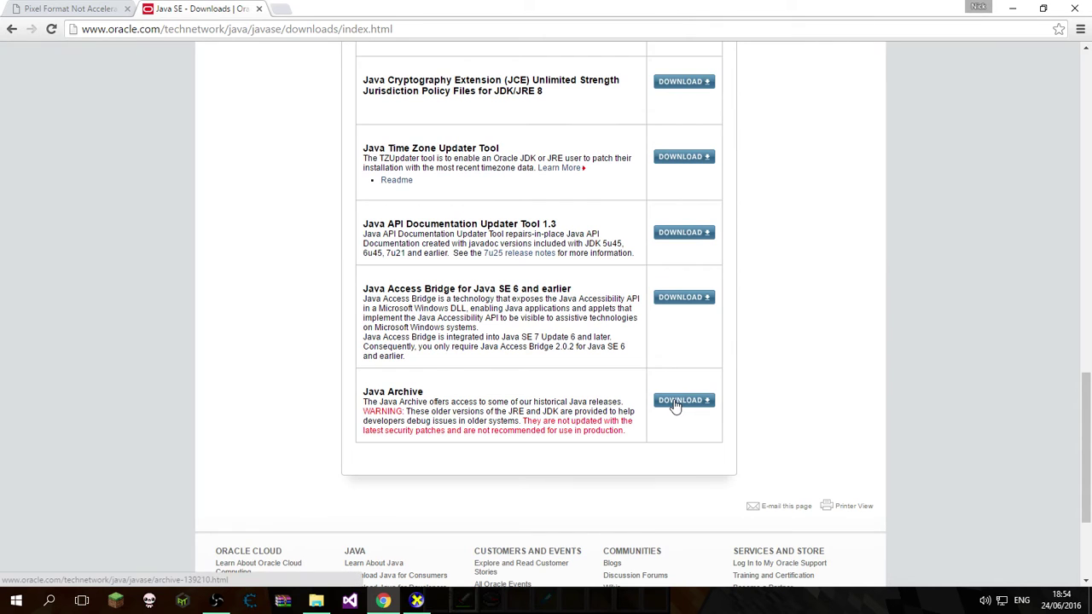
Go from the Java Archive downloads to the Java SE 8 archive and browse its 8u releases
{"action": "left_click", "coordinate": [678, 401]}
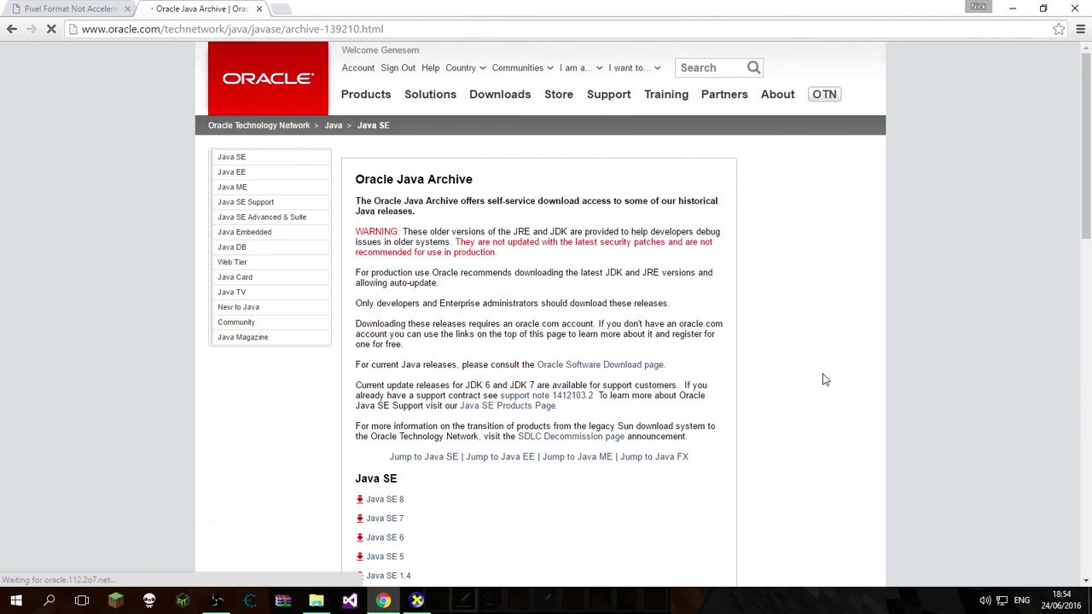
{"action": "scroll", "coordinate": [823, 379], "scroll_direction": "down", "scroll_amount": 2}
{"action": "scroll", "coordinate": [823, 379], "scroll_direction": "down", "scroll_amount": 3}
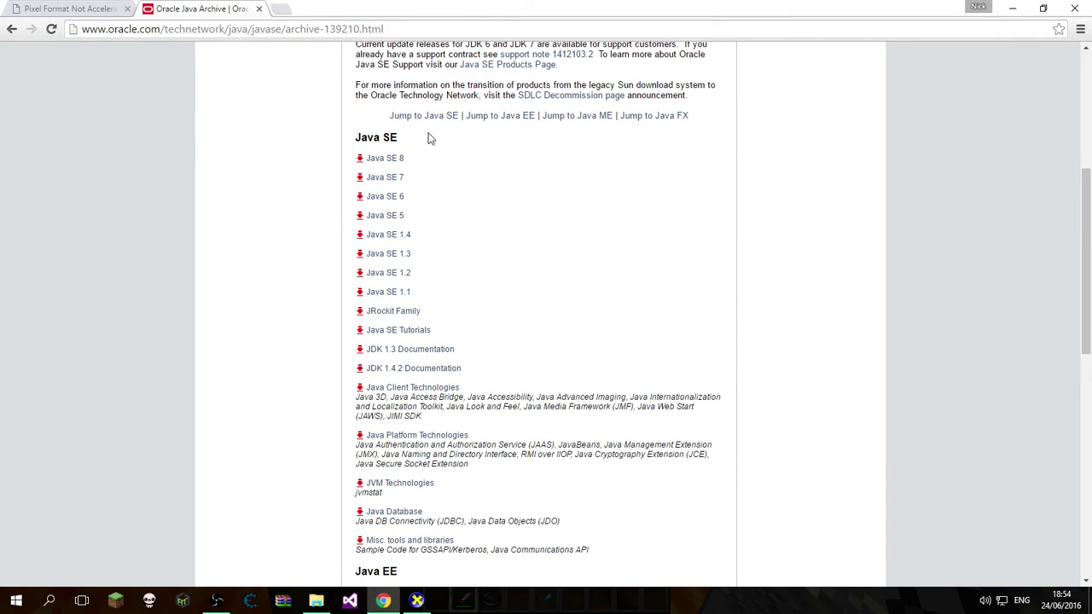
{"action": "left_click", "coordinate": [389, 159]}
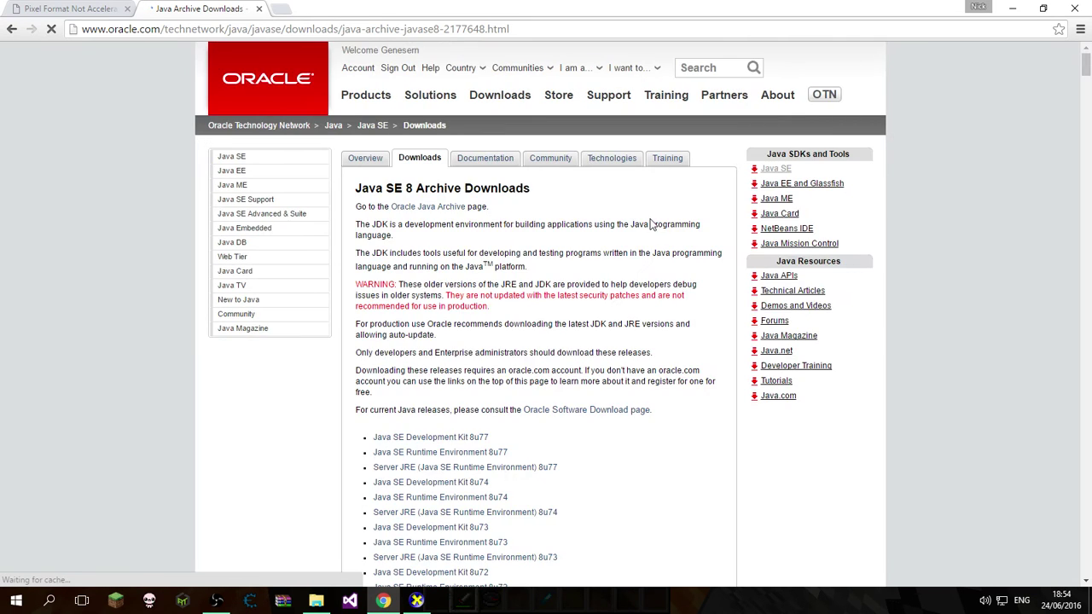
{"action": "scroll", "coordinate": [653, 225], "scroll_direction": "down", "scroll_amount": 4}
{"action": "scroll", "coordinate": [653, 225], "scroll_direction": "down", "scroll_amount": 1}
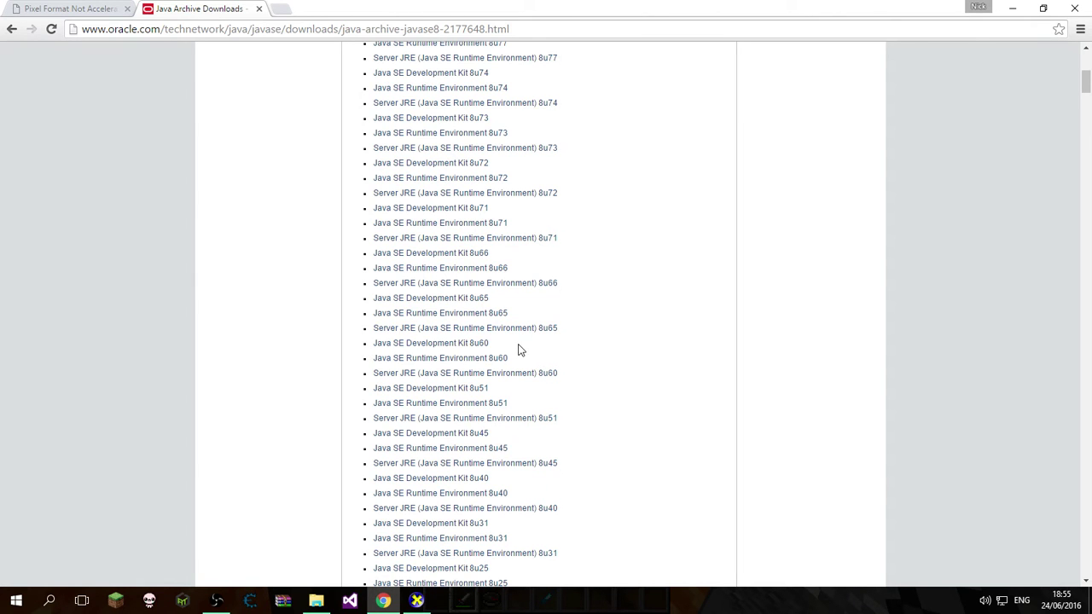
{"action": "scroll", "coordinate": [519, 349], "scroll_direction": "down", "scroll_amount": 1}
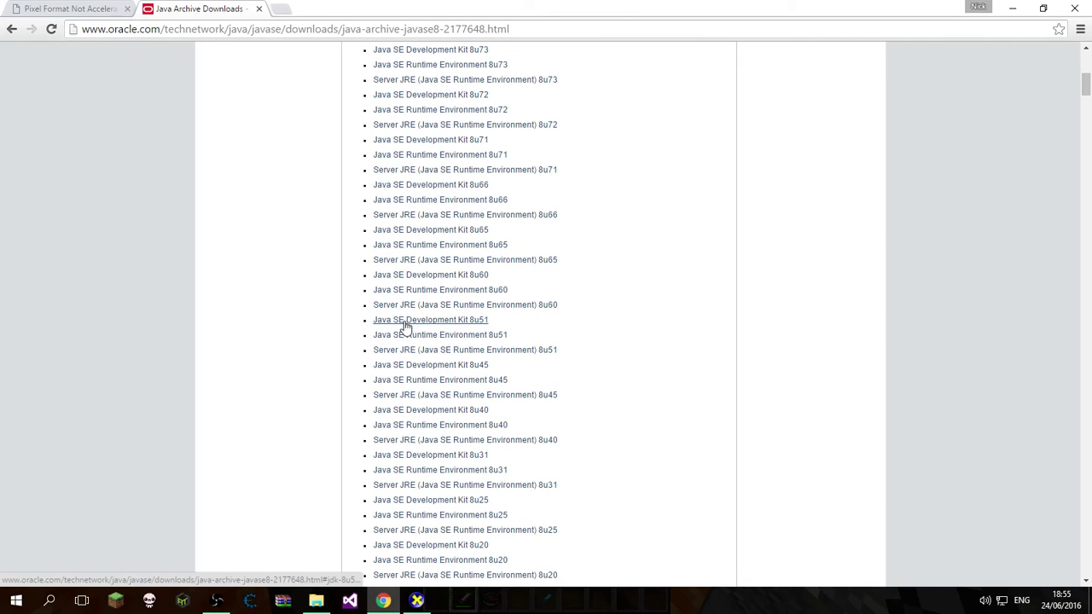
Jump to the Java SE Development Kit 8u51 downloads and accept its license agreement
{"action": "left_click", "coordinate": [465, 324]}
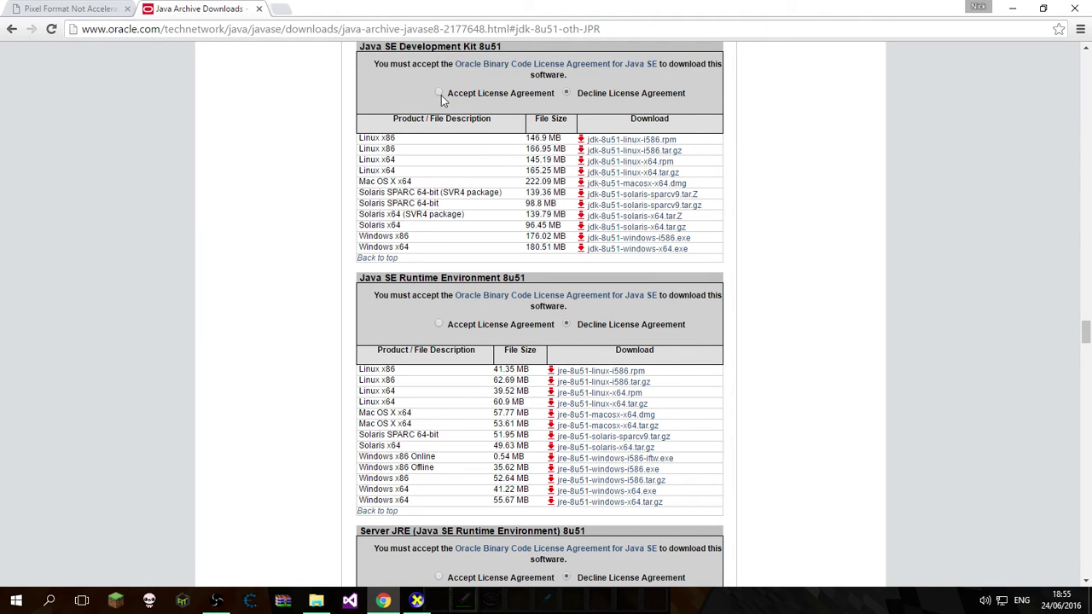
{"action": "scroll", "coordinate": [432, 163], "scroll_direction": "up", "scroll_amount": 1}
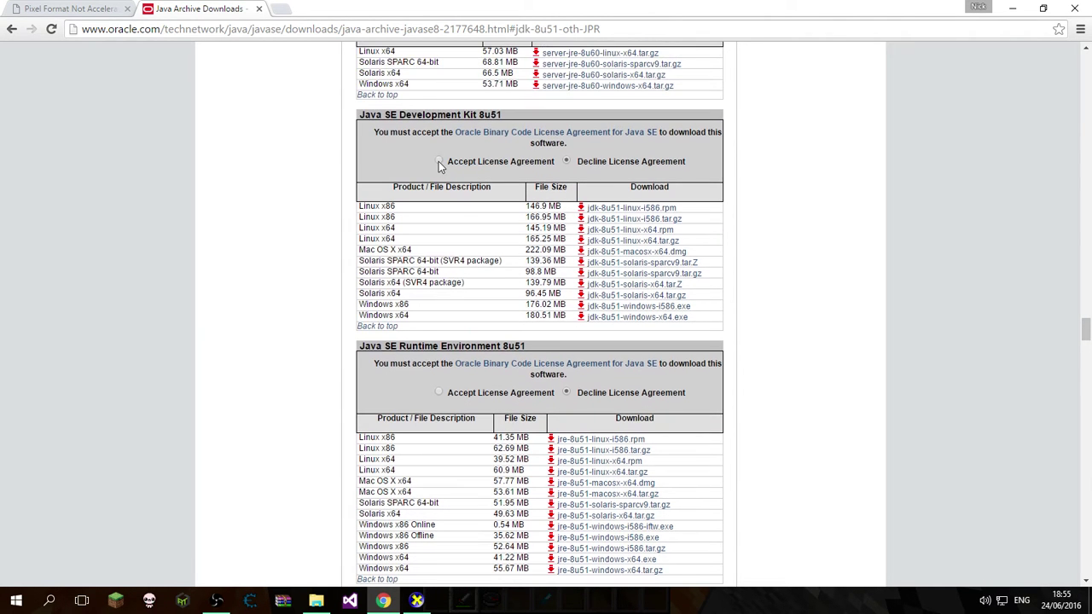
{"action": "left_click", "coordinate": [438, 162]}
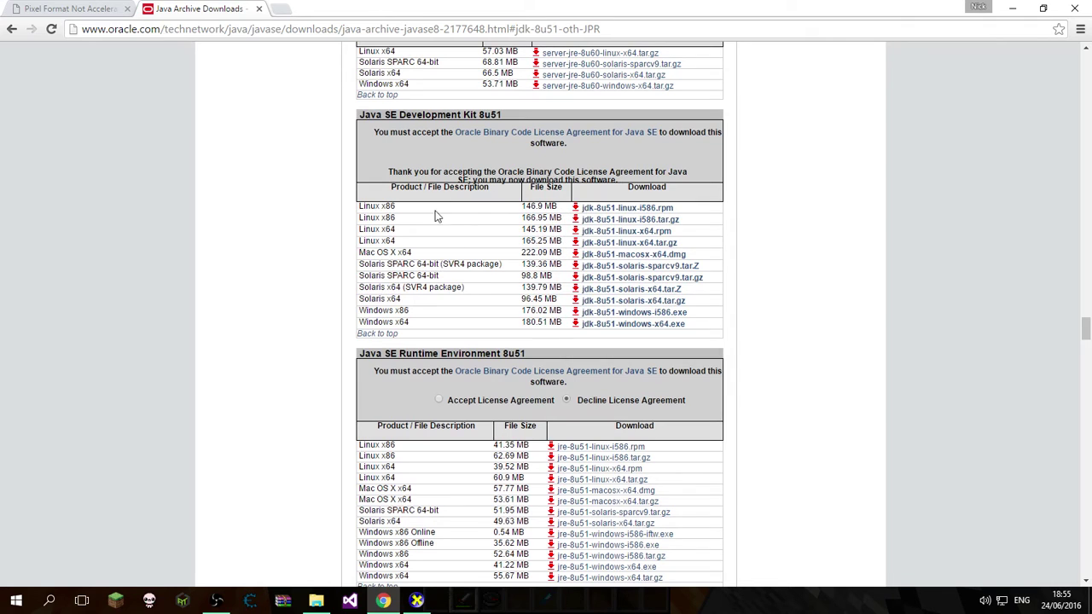
Request the jdk-8u51-windows-x64.exe installer, which leads to the Oracle sign-in page
{"action": "left_click_drag", "start_coordinate": [359, 320], "coordinate": [522, 311]}
{"action": "left_click", "coordinate": [399, 313]}
{"action": "left_click", "coordinate": [402, 316]}
{"action": "left_click", "coordinate": [737, 354]}
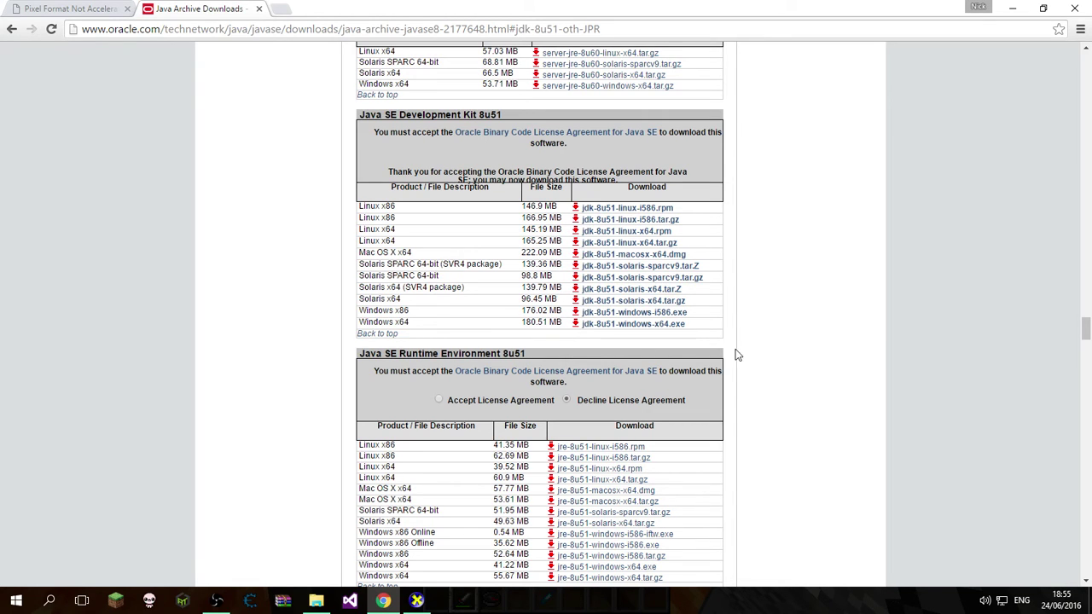
{"action": "left_click", "coordinate": [666, 326]}
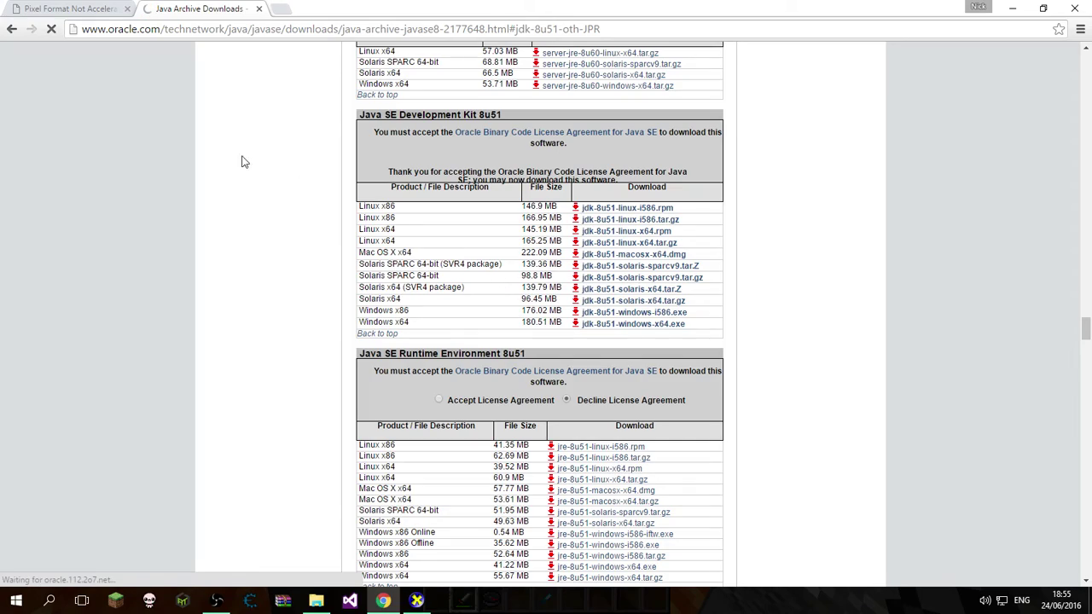
{"action": "scroll", "coordinate": [186, 66], "scroll_direction": "up", "scroll_amount": 20}
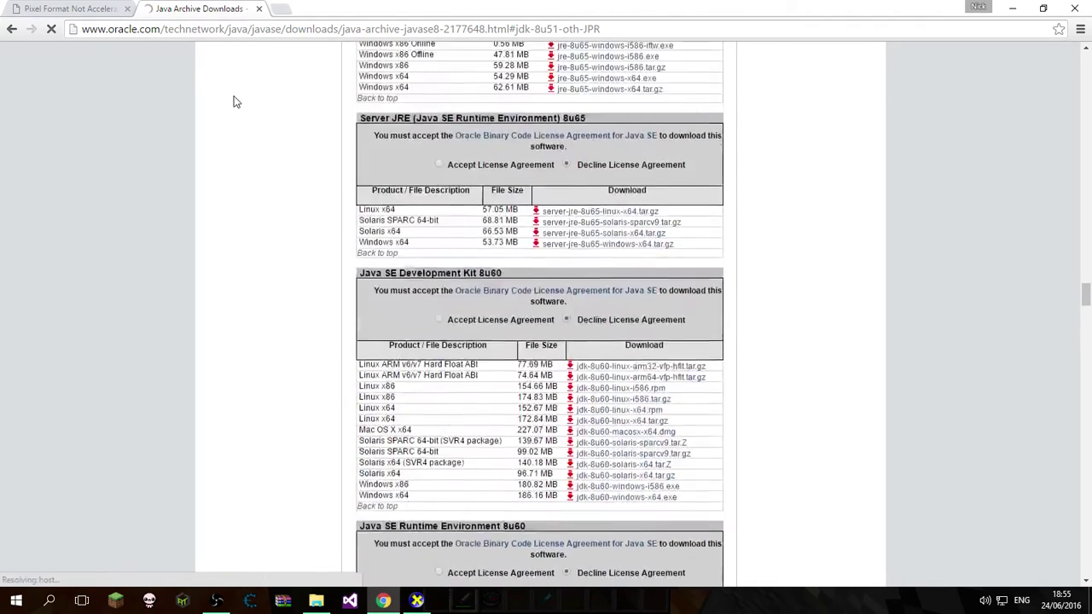
{"action": "scroll", "coordinate": [227, 104], "scroll_direction": "down", "scroll_amount": 3}
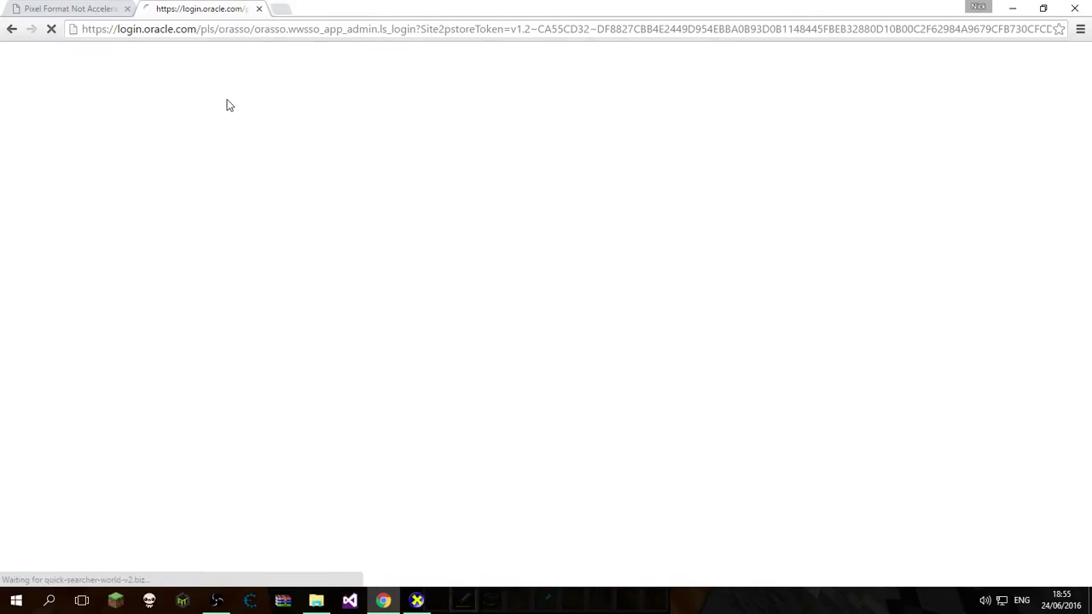